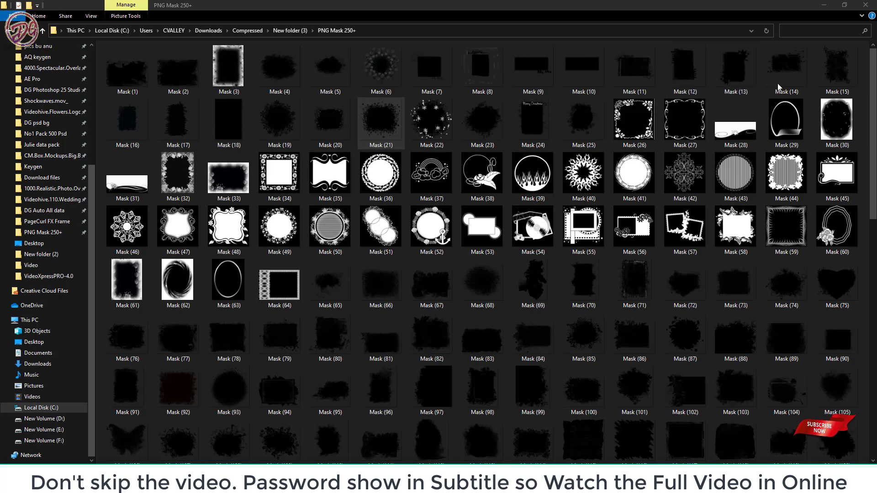
Browse the mask folder in Explorer and check its folder properties.
{"action": "left_click_drag", "start_coordinate": [871, 67], "coordinate": [868, 98]}
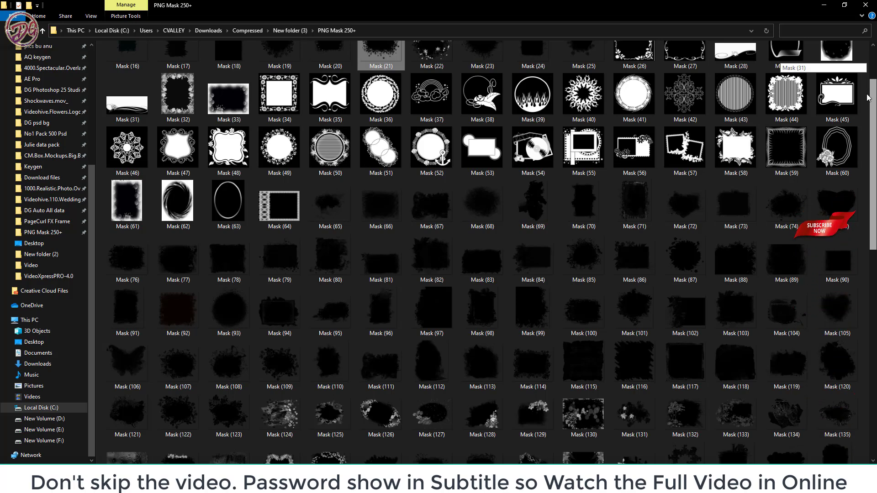
{"action": "left_click_drag", "start_coordinate": [869, 99], "coordinate": [873, 165]}
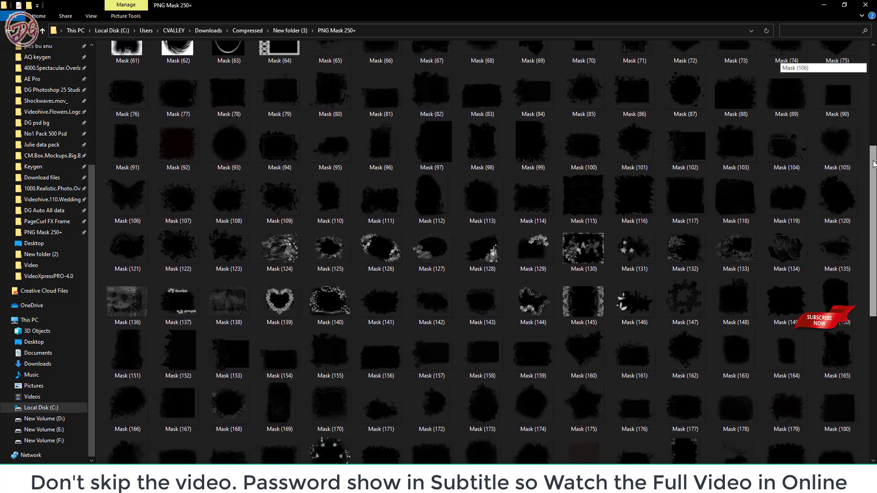
{"action": "left_click_drag", "start_coordinate": [874, 164], "coordinate": [874, 306]}
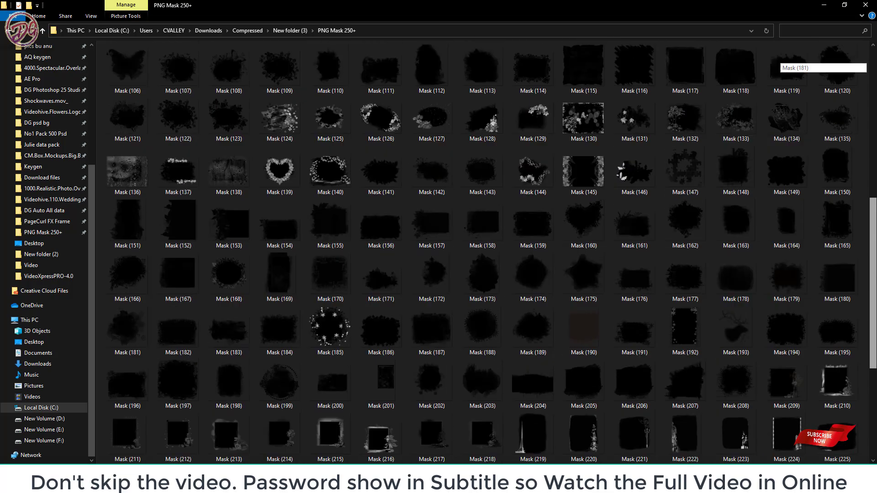
{"action": "scroll", "coordinate": [382, 76], "scroll_direction": "up", "scroll_amount": 10}
{"action": "scroll", "coordinate": [381, 75], "scroll_direction": "down", "scroll_amount": 1}
{"action": "scroll", "coordinate": [381, 75], "scroll_direction": "down", "scroll_amount": 5}
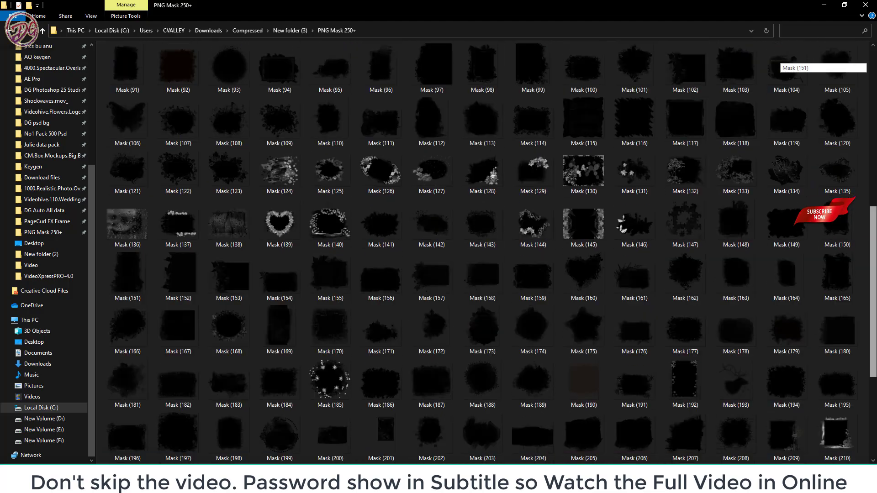
{"action": "scroll", "coordinate": [382, 75], "scroll_direction": "down", "scroll_amount": 3}
{"action": "scroll", "coordinate": [382, 76], "scroll_direction": "down", "scroll_amount": 1}
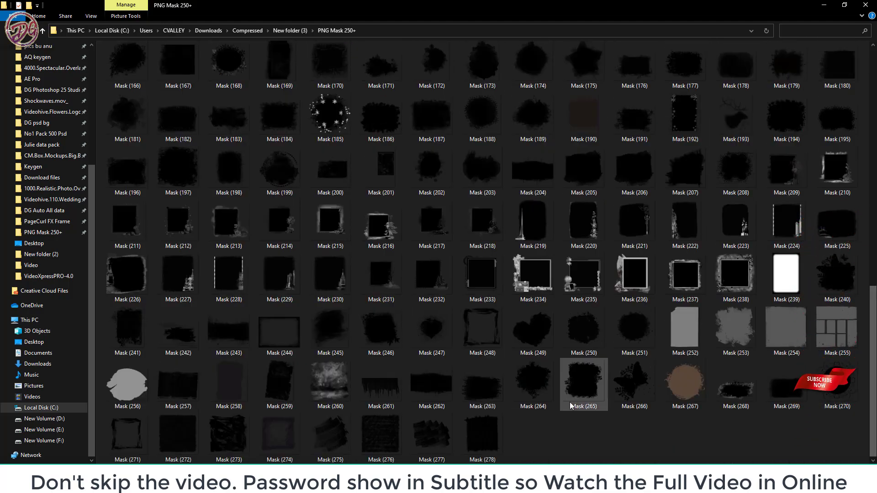
{"action": "right_click", "coordinate": [546, 436]}
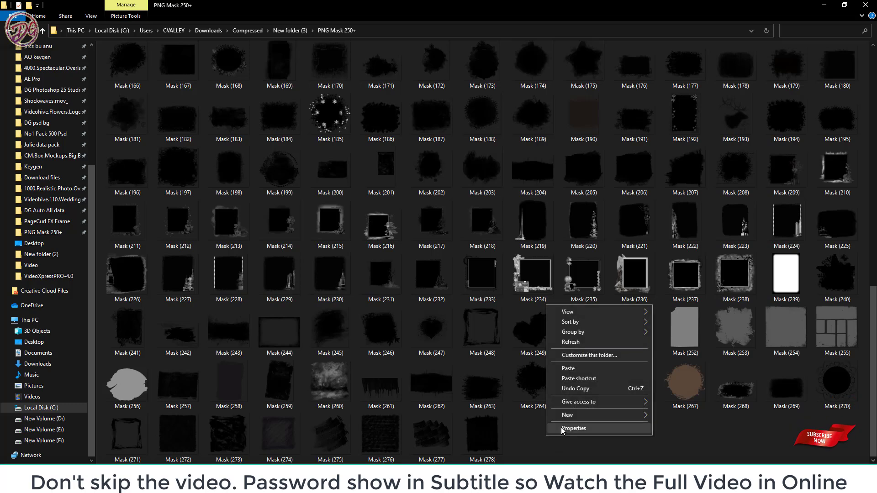
{"action": "left_click", "coordinate": [567, 426]}
{"action": "left_click_drag", "start_coordinate": [91, 51], "coordinate": [332, 40]}
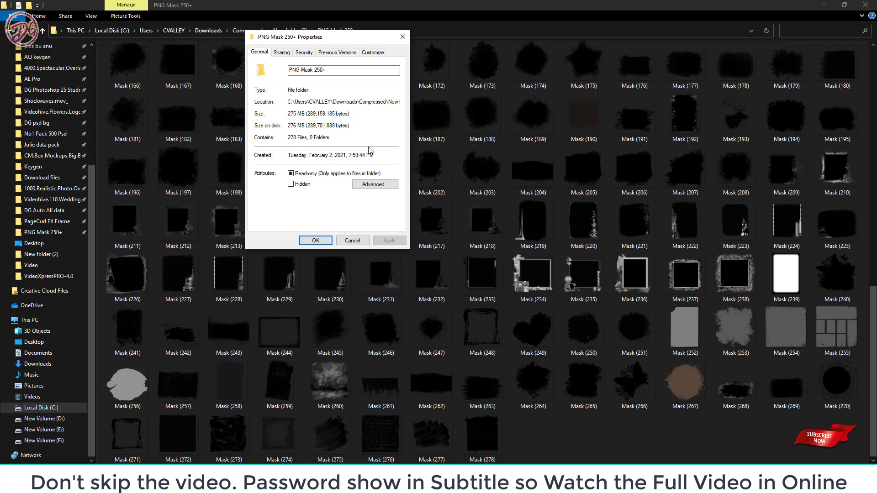
{"action": "left_click", "coordinate": [353, 240]}
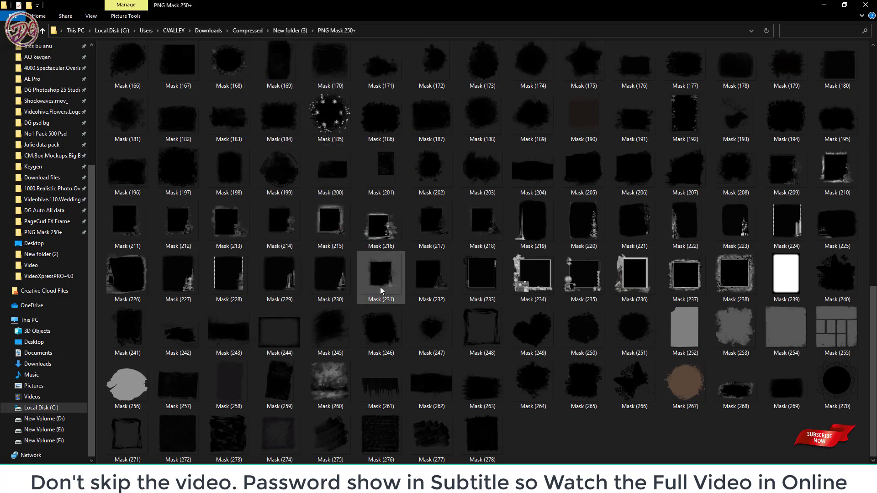
Switch to the YouTube channel browser window and scroll through it.
{"action": "scroll", "coordinate": [382, 292], "scroll_direction": "up", "scroll_amount": 5}
{"action": "scroll", "coordinate": [388, 301], "scroll_direction": "up", "scroll_amount": 5}
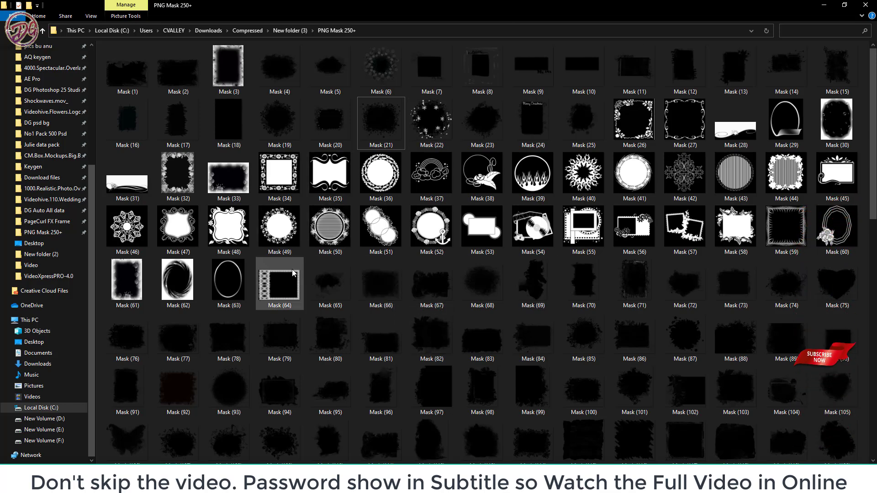
{"action": "scroll", "coordinate": [352, 270], "scroll_direction": "down", "scroll_amount": 2}
{"action": "scroll", "coordinate": [352, 270], "scroll_direction": "down", "scroll_amount": 6}
{"action": "scroll", "coordinate": [352, 270], "scroll_direction": "down", "scroll_amount": 3}
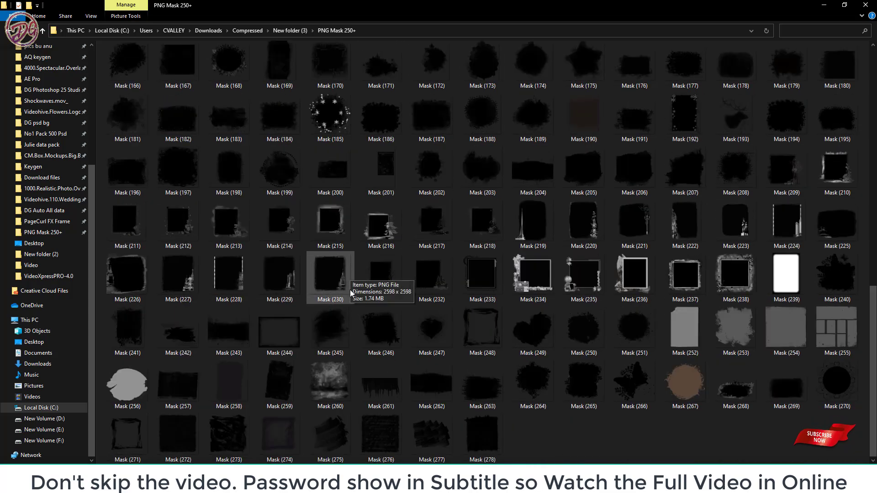
{"action": "left_click", "coordinate": [145, 484]}
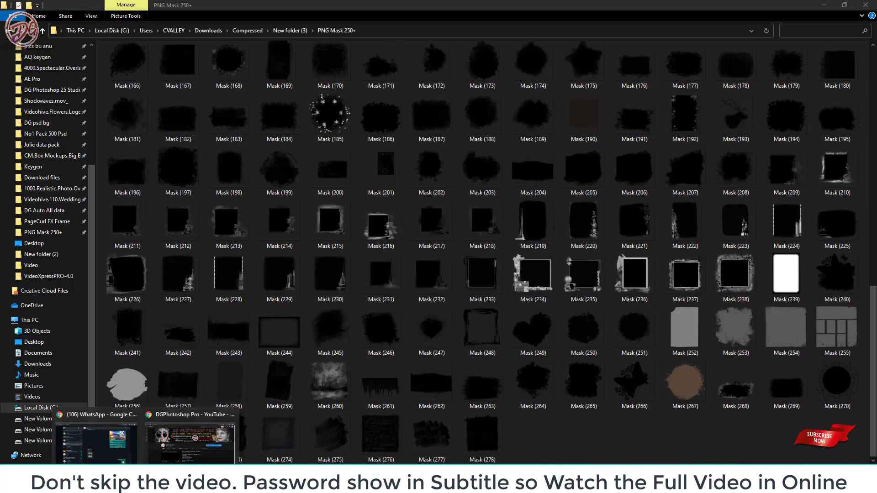
{"action": "left_click", "coordinate": [182, 444]}
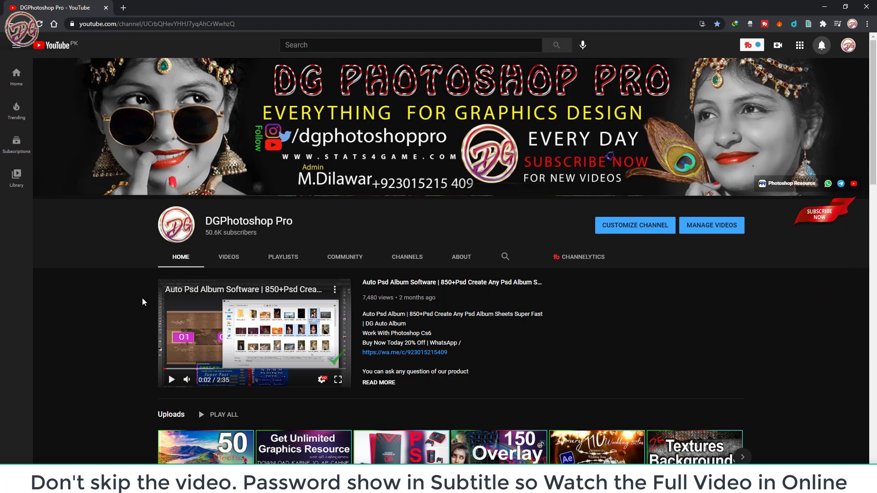
{"action": "scroll", "coordinate": [139, 289], "scroll_direction": "down", "scroll_amount": 3}
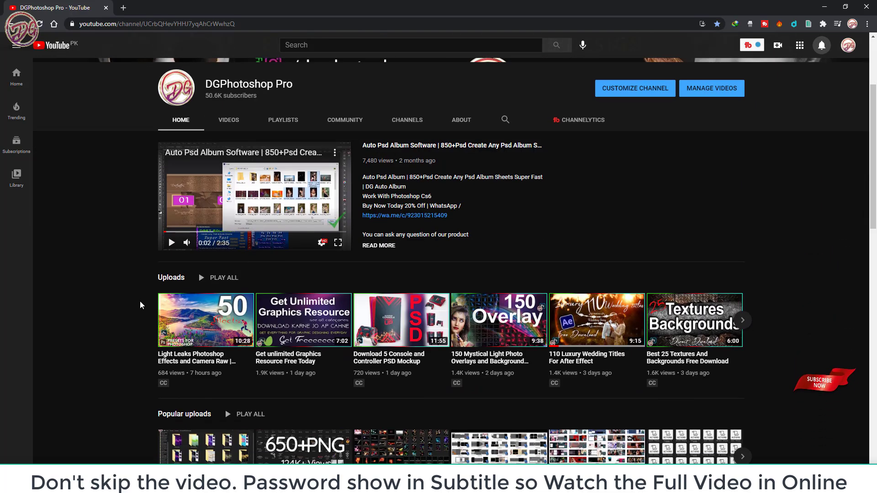
{"action": "scroll", "coordinate": [139, 308], "scroll_direction": "up", "scroll_amount": 3}
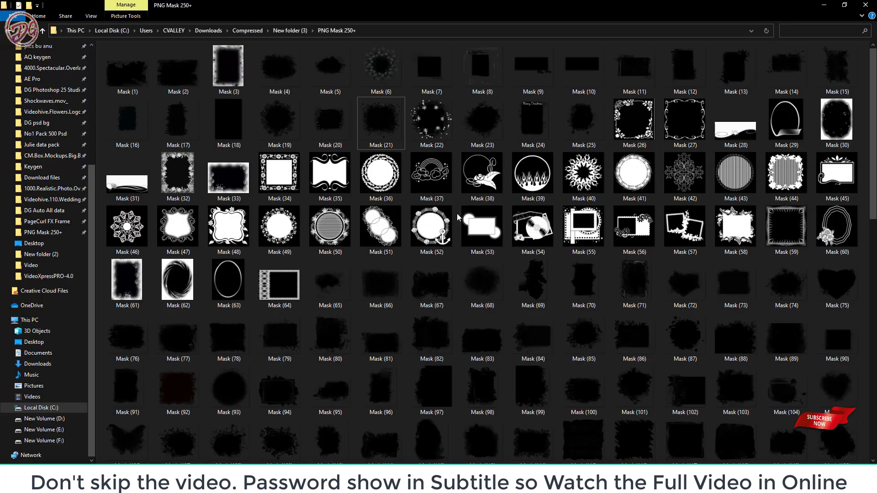
{"action": "scroll", "coordinate": [455, 202], "scroll_direction": "down", "scroll_amount": 8}
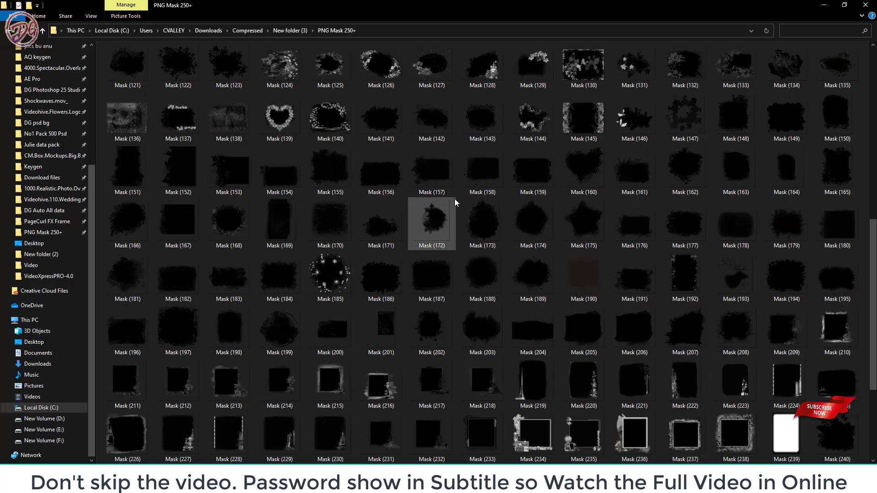
{"action": "scroll", "coordinate": [454, 199], "scroll_direction": "down", "scroll_amount": 3}
{"action": "scroll", "coordinate": [454, 199], "scroll_direction": "up", "scroll_amount": 2}
{"action": "scroll", "coordinate": [454, 198], "scroll_direction": "up", "scroll_amount": 10}
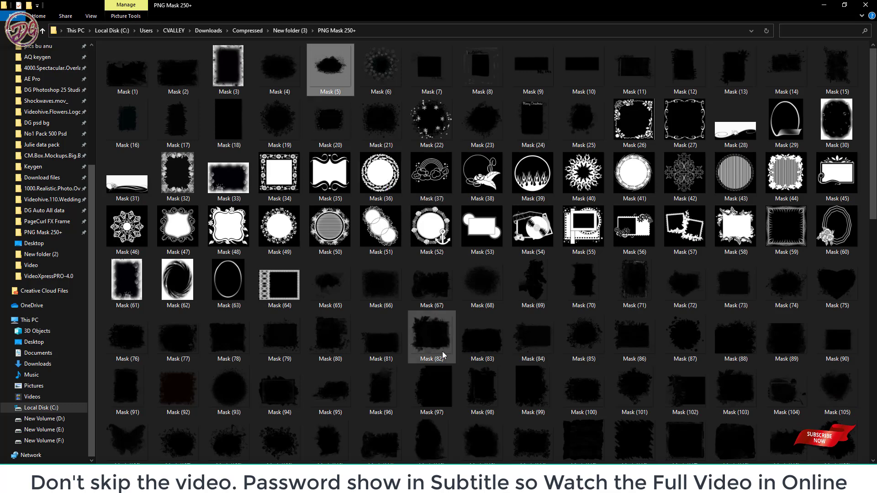
{"action": "scroll", "coordinate": [423, 357], "scroll_direction": "down", "scroll_amount": 2}
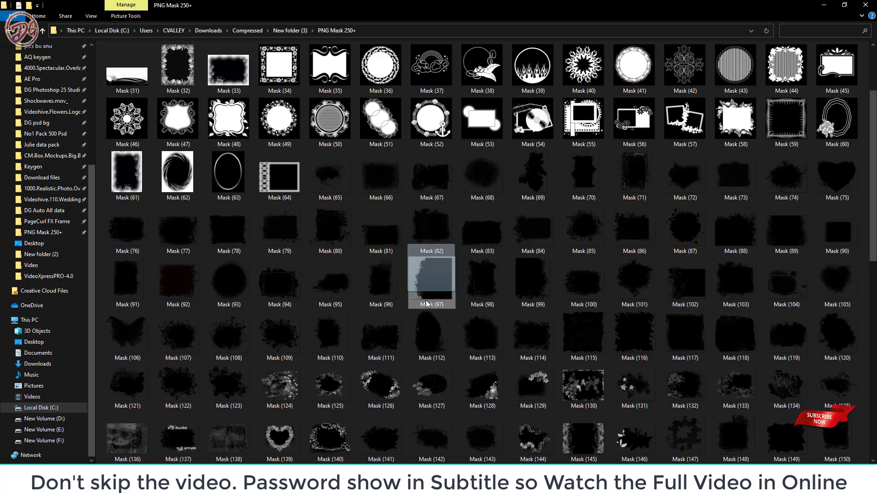
Place Mask (97) on the canvas's right side, top edge aligned, and select its layer.
{"action": "mouse_move", "coordinate": [432, 280]}
{"action": "left_mouse_down"}
{"action": "mouse_move", "coordinate": [214, 459]}
{"action": "mouse_move", "coordinate": [275, 341]}
{"action": "left_mouse_up"}
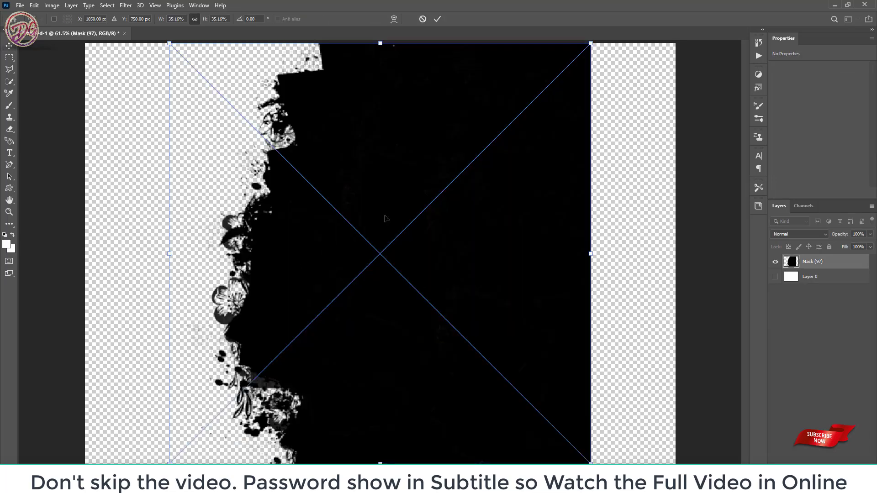
{"action": "mouse_move", "coordinate": [383, 217]}
{"action": "left_mouse_down"}
{"action": "mouse_move", "coordinate": [561, 205]}
{"action": "mouse_move", "coordinate": [557, 222]}
{"action": "left_mouse_up"}
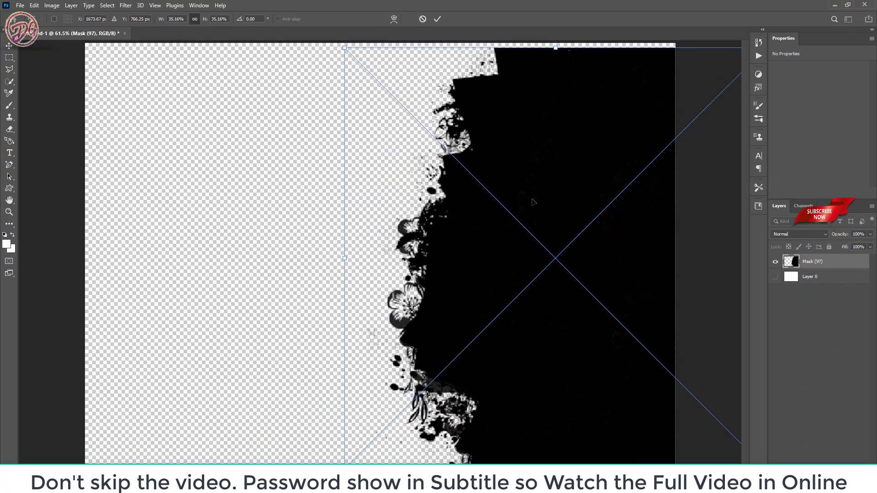
{"action": "left_click_drag", "start_coordinate": [519, 148], "coordinate": [517, 143]}
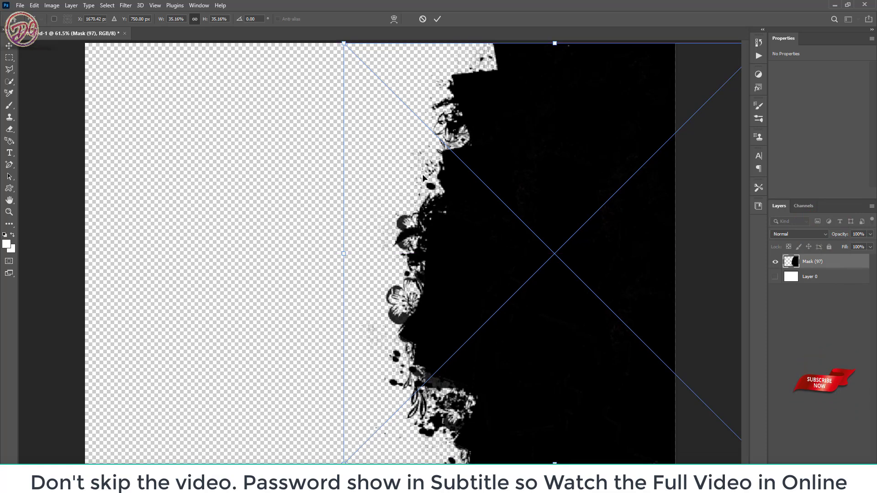
{"action": "left_click", "coordinate": [436, 20]}
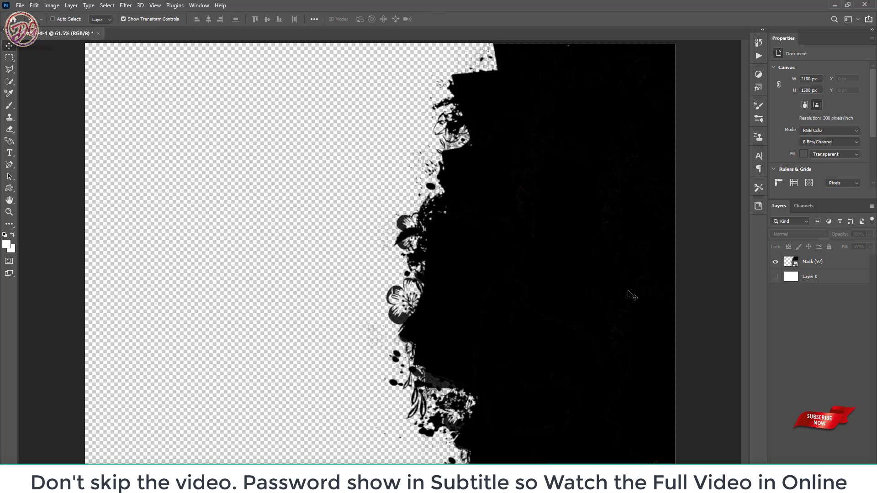
{"action": "left_click", "coordinate": [822, 269]}
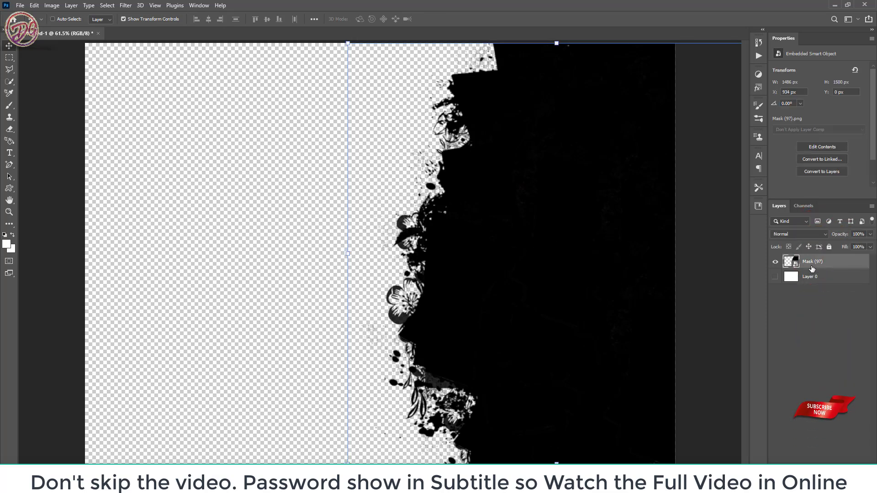
{"action": "left_click", "coordinate": [21, 5]}
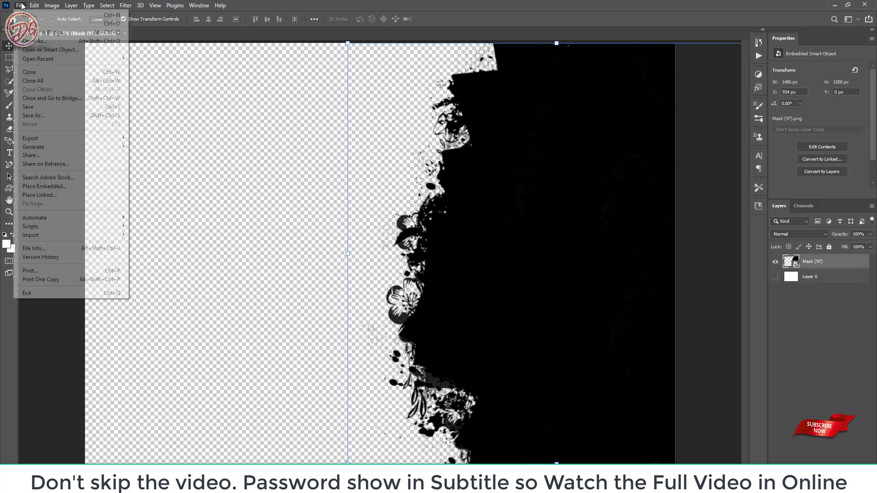
Place Try 04 as a linked layer, flip it horizontally, enlarge it and shift it right.
{"action": "left_click", "coordinate": [49, 195]}
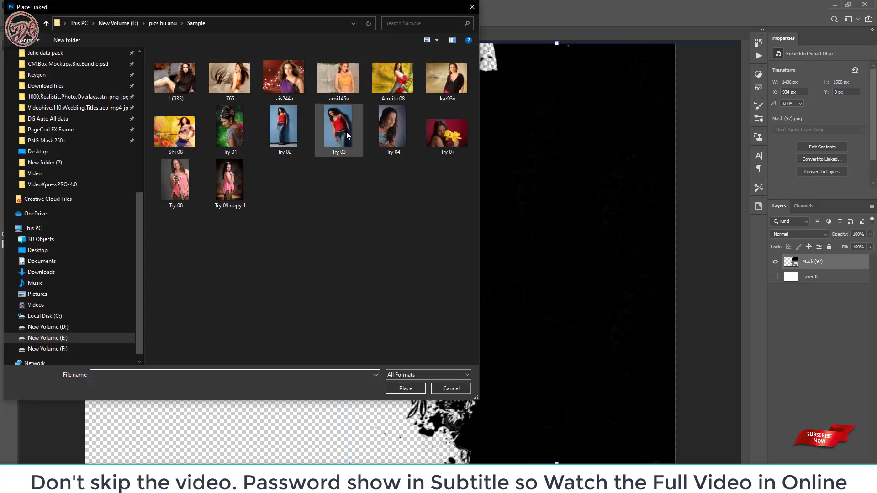
{"action": "double_click", "coordinate": [386, 126]}
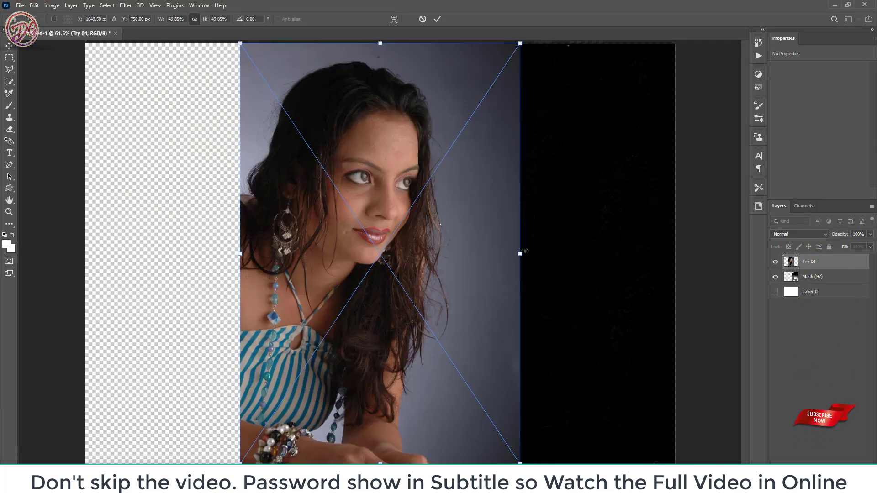
{"action": "right_click", "coordinate": [482, 249]}
{"action": "left_click", "coordinate": [509, 392]}
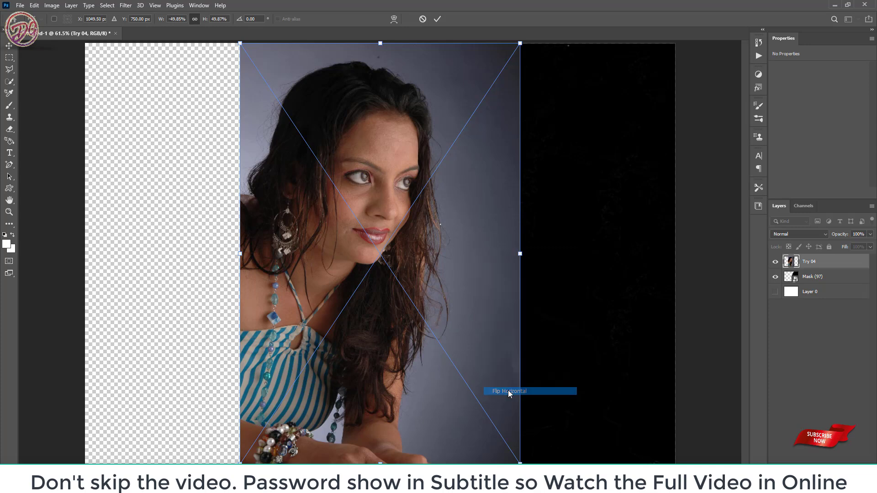
{"action": "left_click_drag", "start_coordinate": [520, 42], "coordinate": [576, 16]}
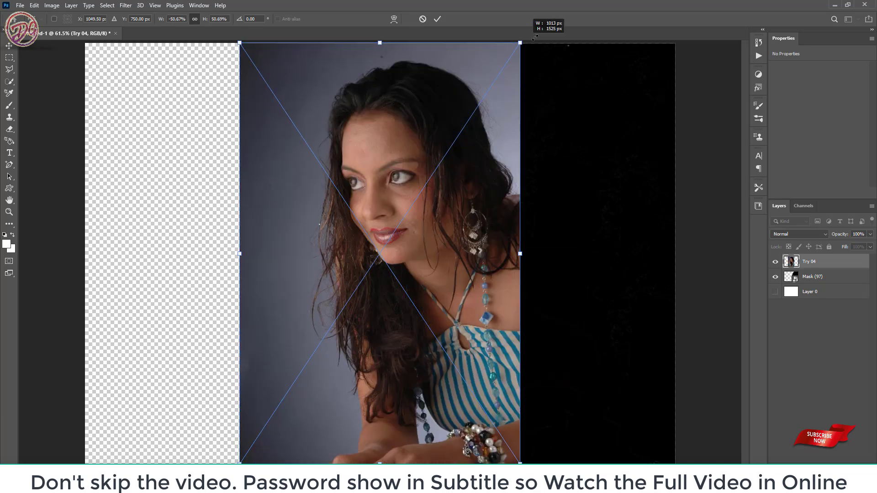
{"action": "left_click_drag", "start_coordinate": [472, 160], "coordinate": [604, 169]}
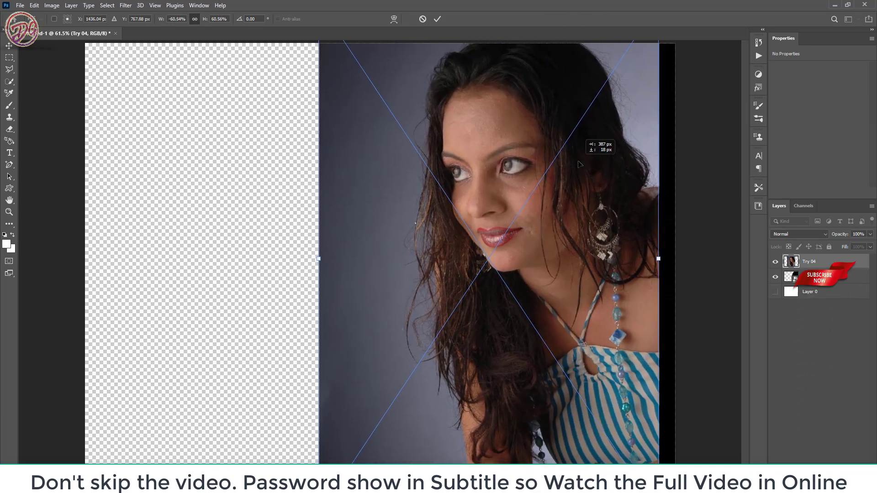
{"action": "left_click", "coordinate": [437, 18]}
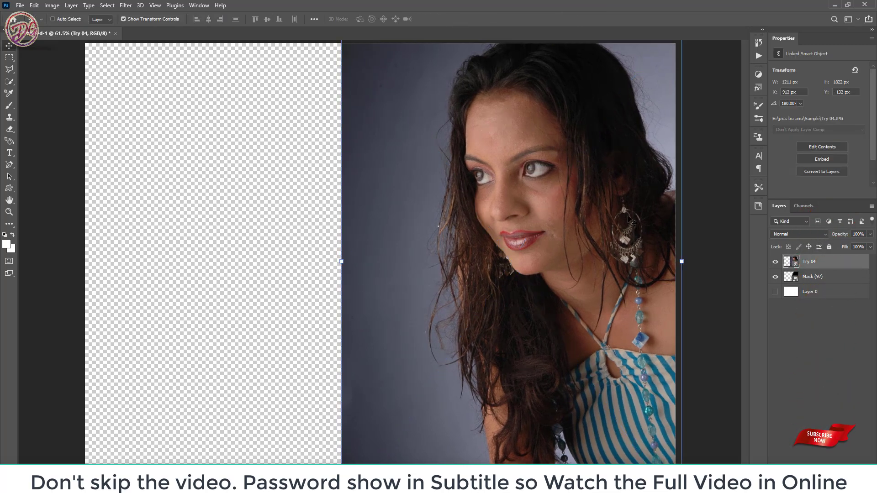
Clip Try 04 to the mask below and shift it right inside the mask.
{"action": "right_click", "coordinate": [818, 265]}
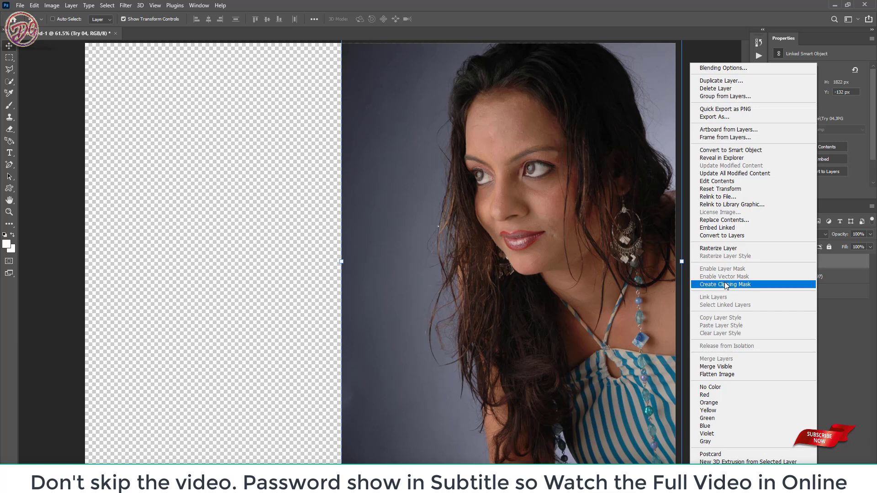
{"action": "left_click", "coordinate": [725, 284]}
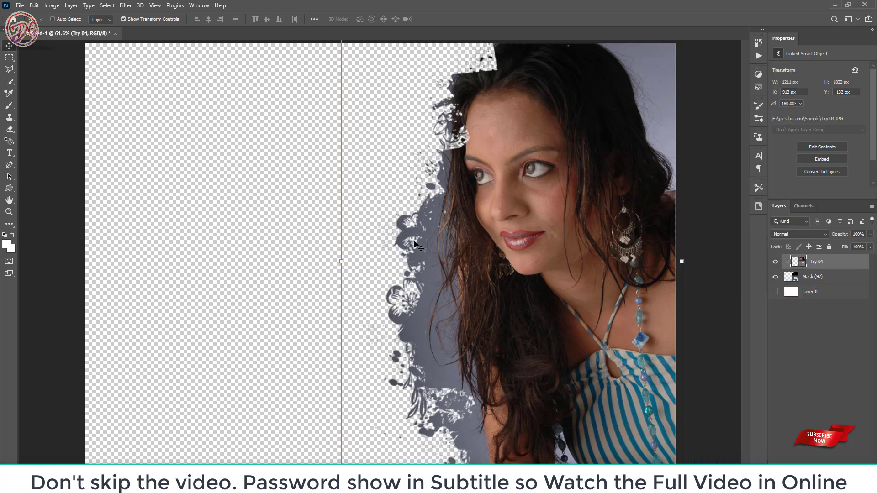
{"action": "left_click", "coordinate": [53, 19]}
{"action": "left_click", "coordinate": [183, 137]}
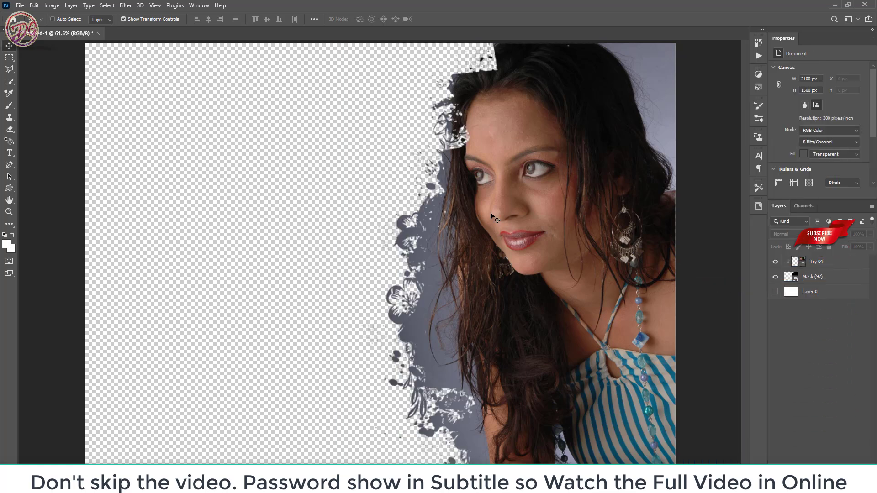
{"action": "left_click", "coordinate": [594, 187]}
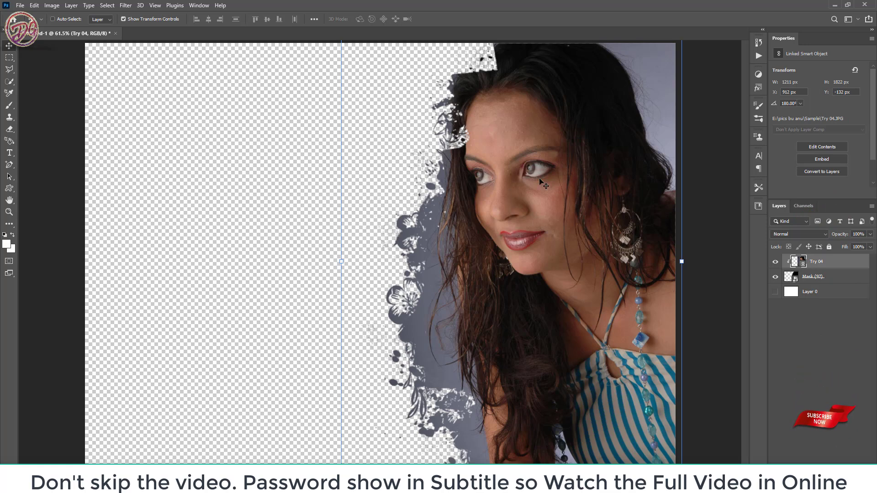
{"action": "mouse_move", "coordinate": [543, 183]}
{"action": "left_mouse_down"}
{"action": "mouse_move", "coordinate": [634, 193]}
{"action": "mouse_move", "coordinate": [571, 210]}
{"action": "left_mouse_up"}
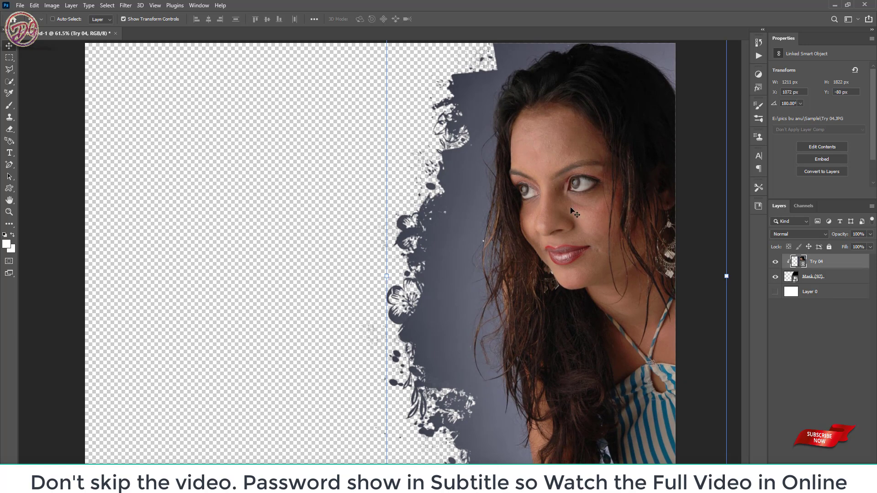
{"action": "scroll", "coordinate": [362, 205], "scroll_direction": "down", "scroll_amount": 2}
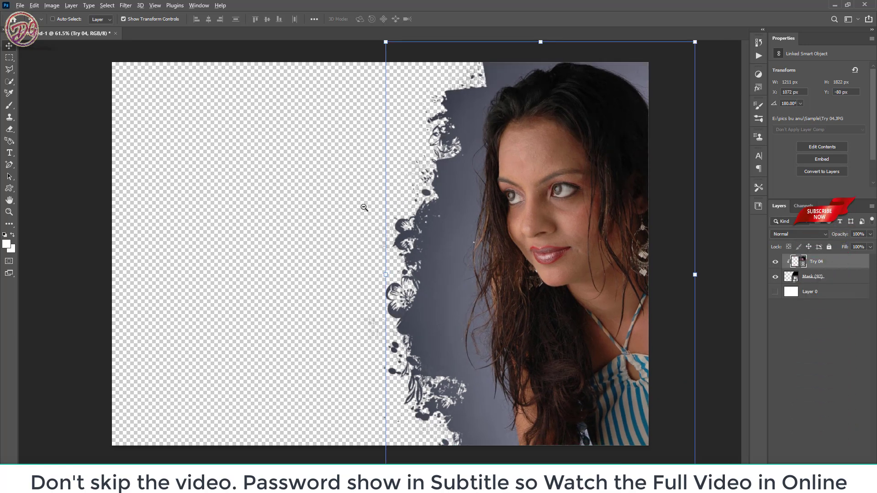
{"action": "scroll", "coordinate": [366, 237], "scroll_direction": "down", "scroll_amount": 2}
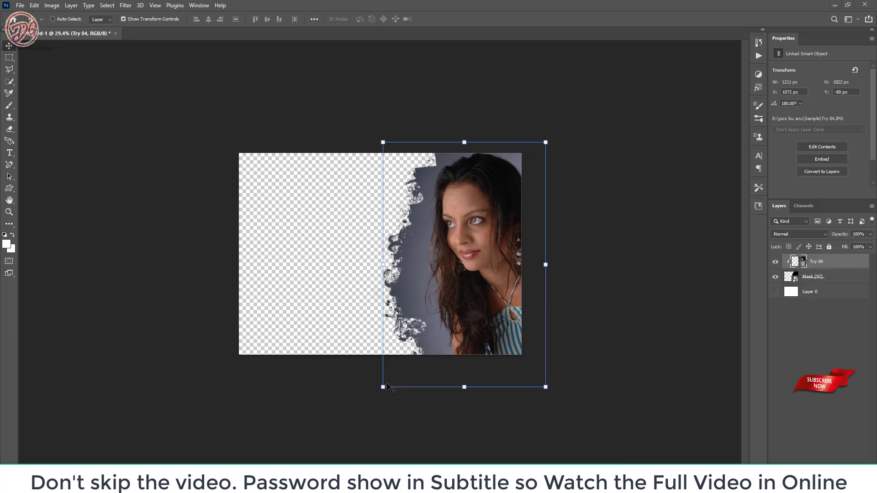
Enlarge the portrait to 1870 x 2813 px, frame the face, then minimise Photoshop.
{"action": "key", "text": "ctrl+t"}
{"action": "left_click_drag", "start_coordinate": [383, 387], "coordinate": [339, 454]}
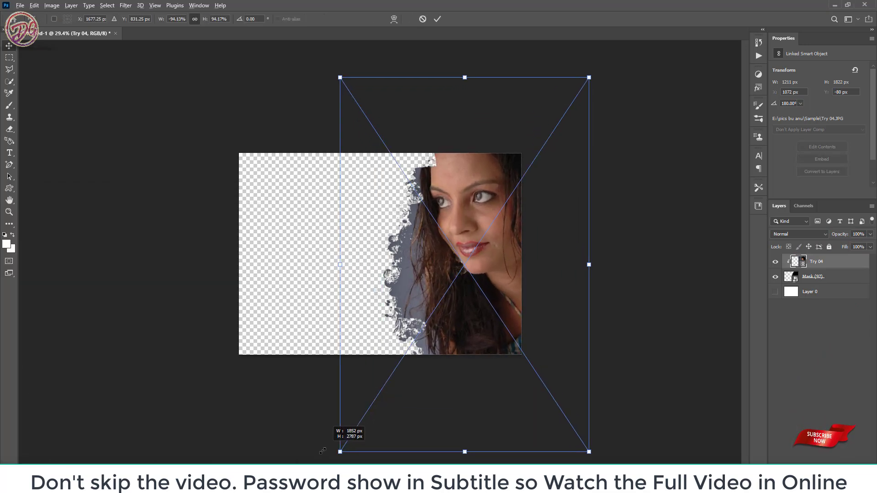
{"action": "left_click_drag", "start_coordinate": [497, 259], "coordinate": [462, 286]}
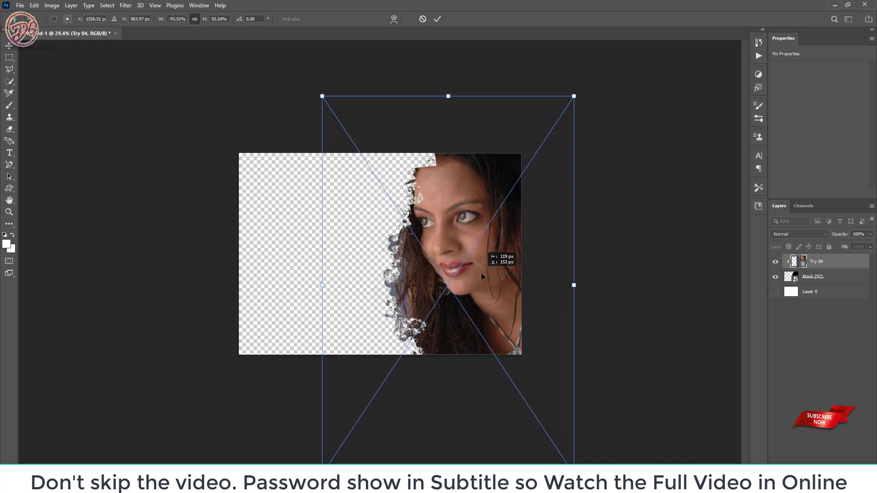
{"action": "left_click_drag", "start_coordinate": [462, 286], "coordinate": [488, 276]}
{"action": "left_click", "coordinate": [438, 18]}
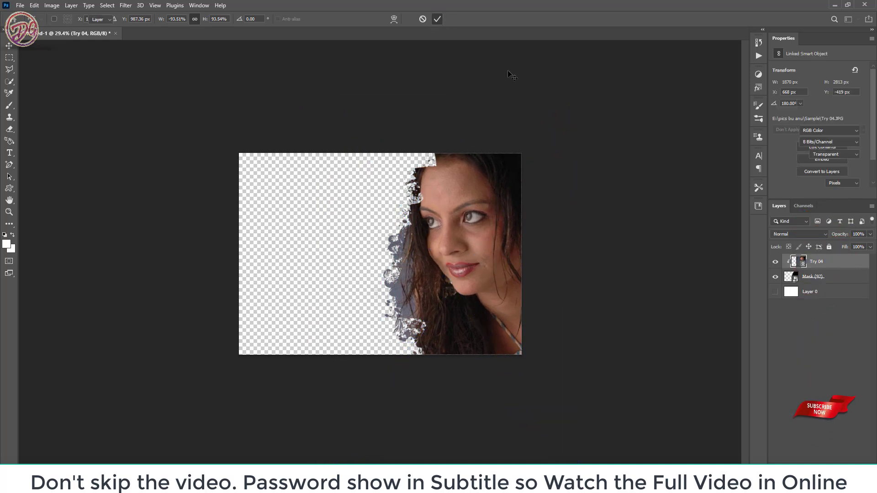
{"action": "left_click", "coordinate": [832, 4]}
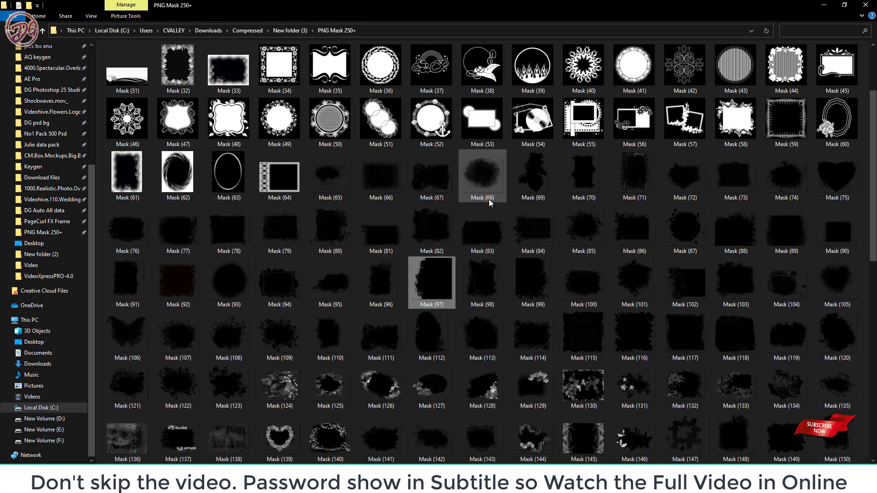
Scroll the PNG Mask 250+ thumbnails and pick Mask (146) for Photoshop.
{"action": "scroll", "coordinate": [488, 222], "scroll_direction": "down", "scroll_amount": 3}
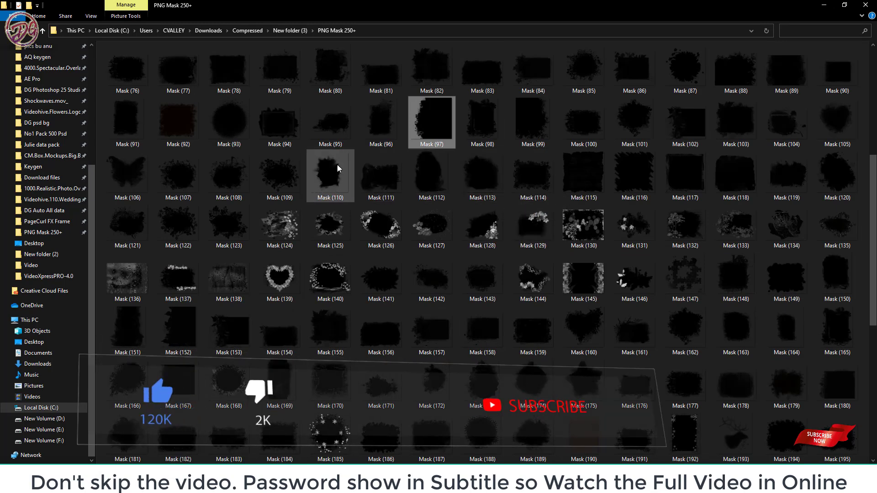
{"action": "left_click", "coordinate": [634, 275]}
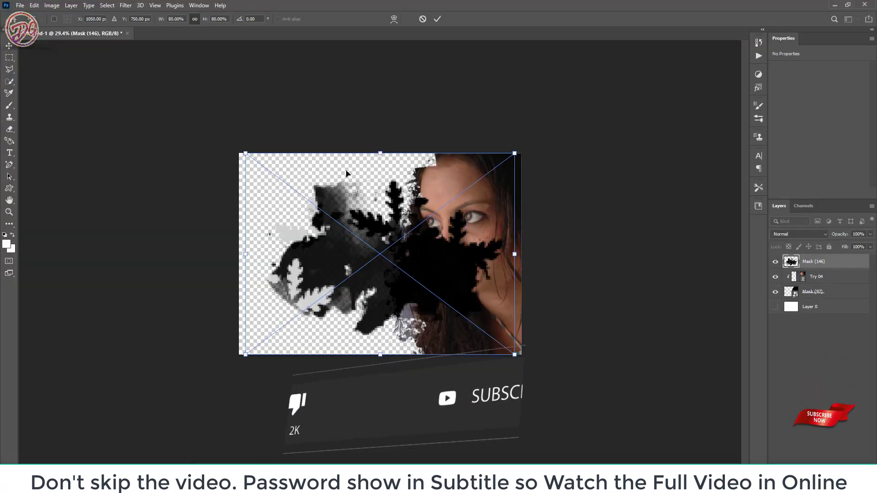
Commit Mask (146), move it left, rotate it 69.15° and shrink it to 922 x 1226 px.
{"action": "left_click", "coordinate": [438, 19]}
{"action": "left_click_drag", "start_coordinate": [461, 258], "coordinate": [413, 259]}
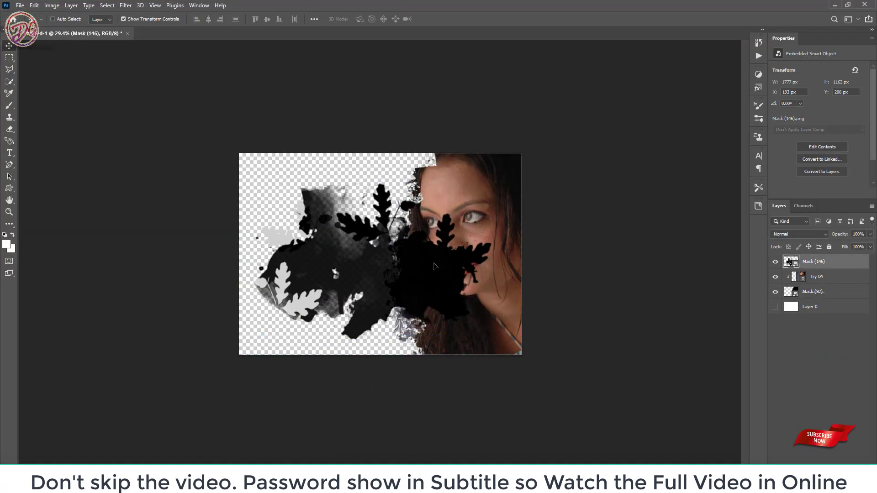
{"action": "key", "text": "ctrl+t"}
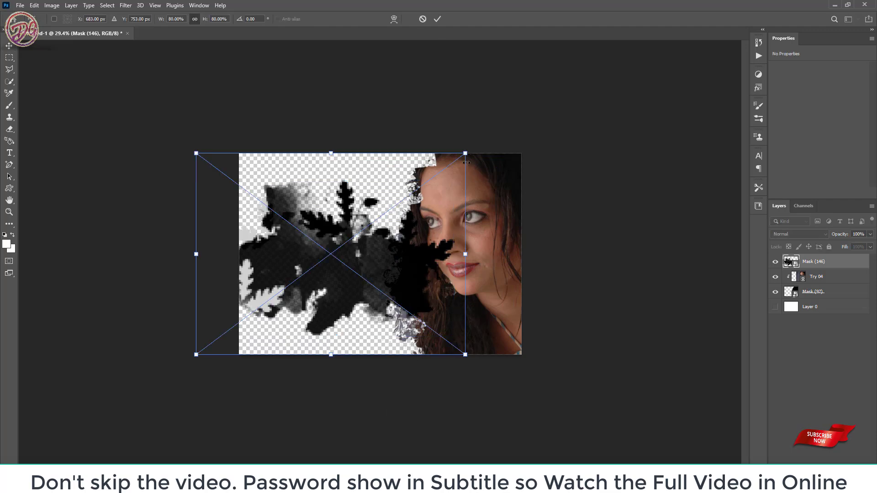
{"action": "left_click_drag", "start_coordinate": [470, 140], "coordinate": [458, 255]}
{"action": "left_click_drag", "start_coordinate": [418, 288], "coordinate": [409, 305]}
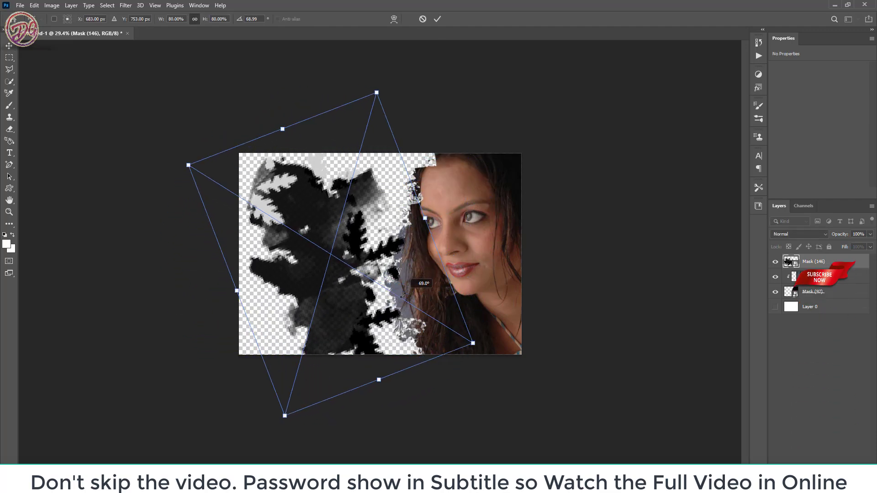
{"action": "left_click_drag", "start_coordinate": [372, 92], "coordinate": [371, 112]}
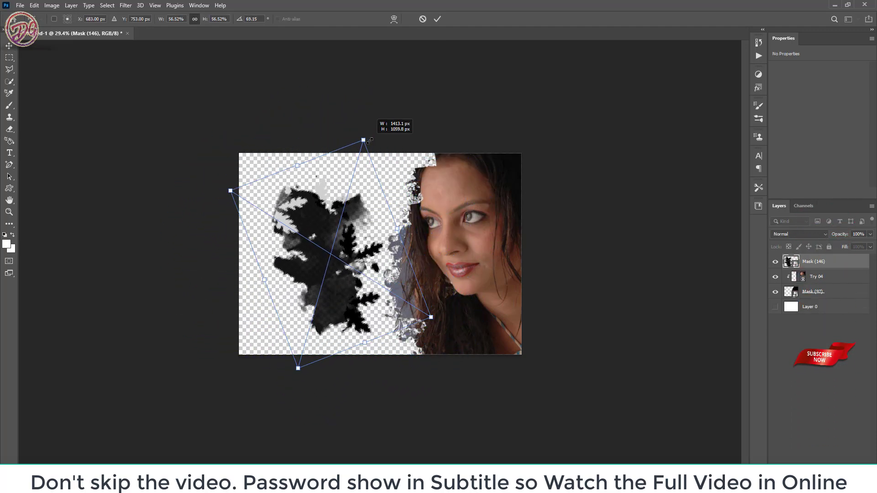
{"action": "left_click", "coordinate": [437, 18]}
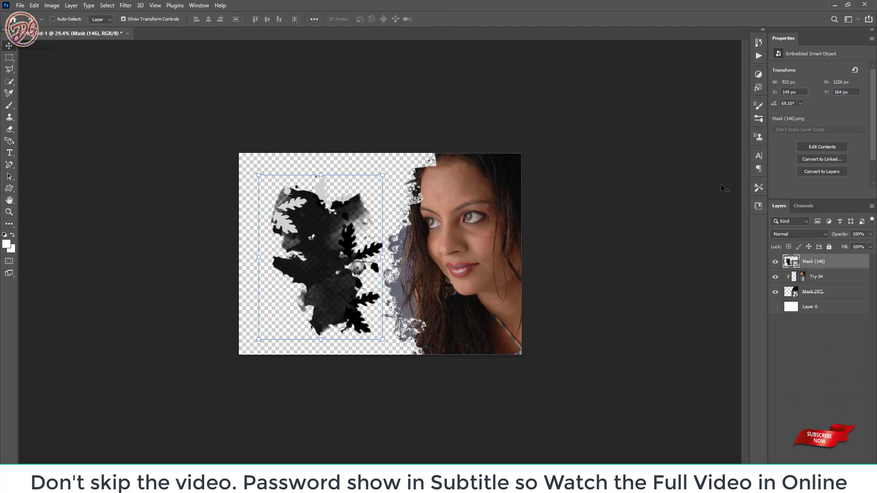
Place the ami145v photo as a linked layer, shifted left and down.
{"action": "left_click", "coordinate": [21, 5]}
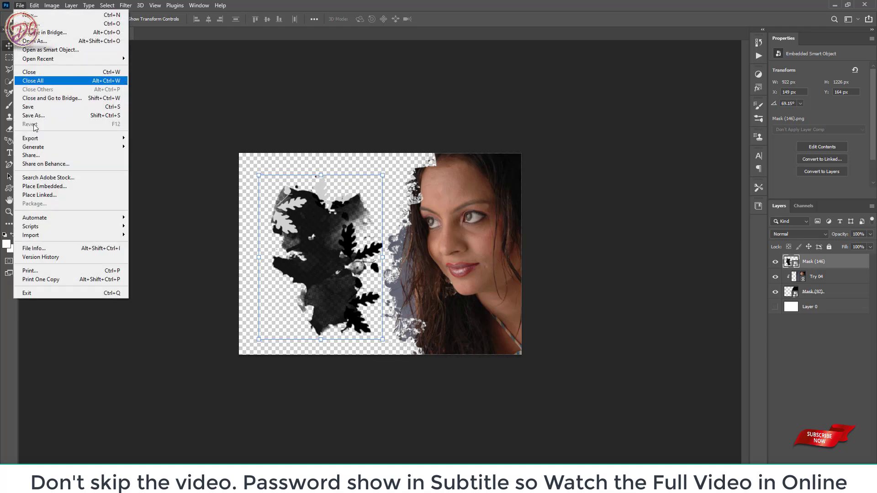
{"action": "left_click", "coordinate": [45, 196]}
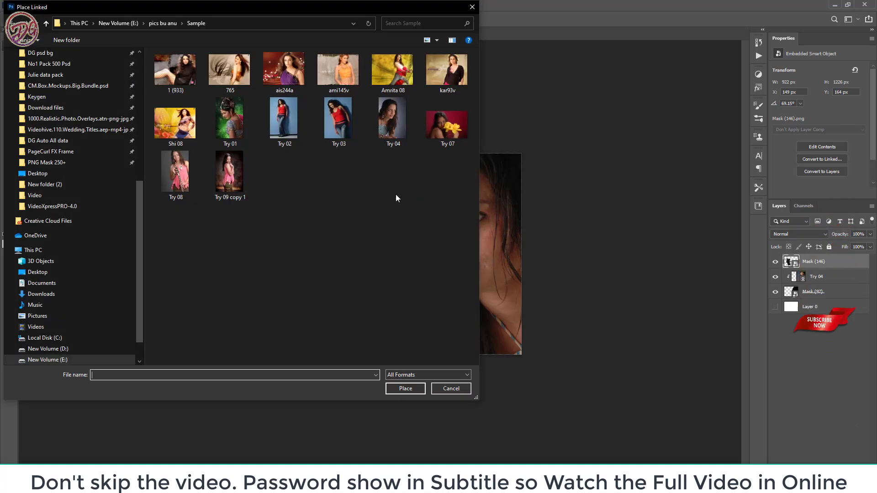
{"action": "double_click", "coordinate": [340, 76]}
{"action": "left_click_drag", "start_coordinate": [400, 231], "coordinate": [309, 258]}
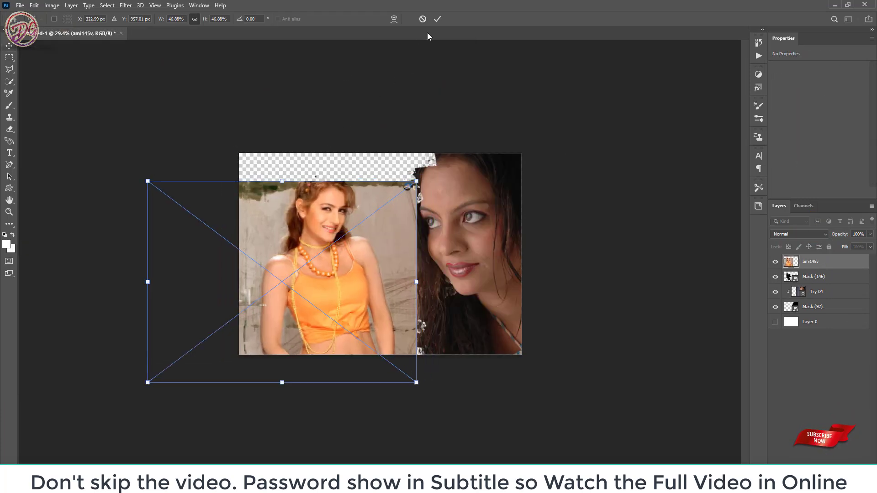
{"action": "left_click", "coordinate": [436, 19]}
Clip ami145v into the Mask (146) splash, reposition both, then delete the two layers.
{"action": "scroll", "coordinate": [282, 255], "scroll_direction": "up", "scroll_amount": 5}
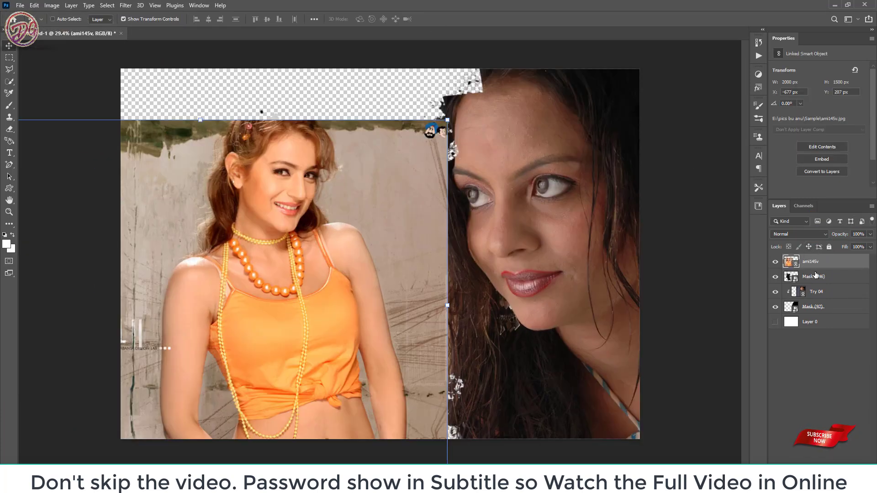
{"action": "left_click", "coordinate": [813, 277]}
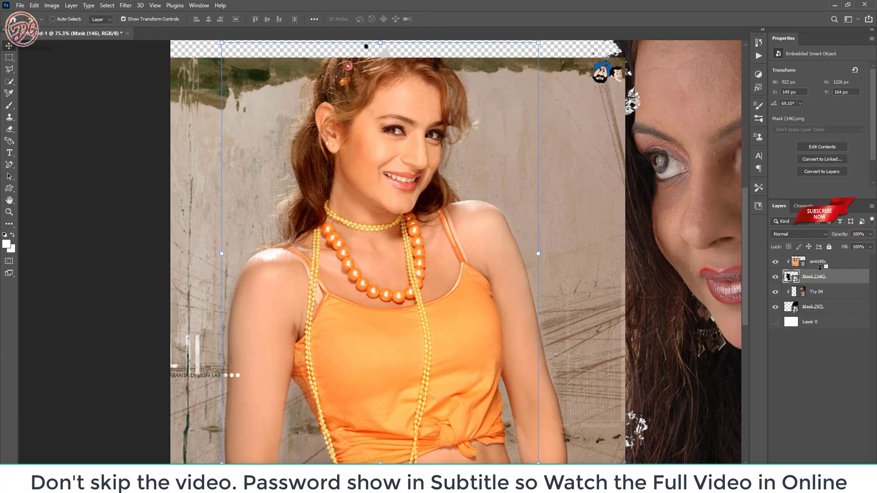
{"action": "left_click", "coordinate": [821, 269], "text": "alt"}
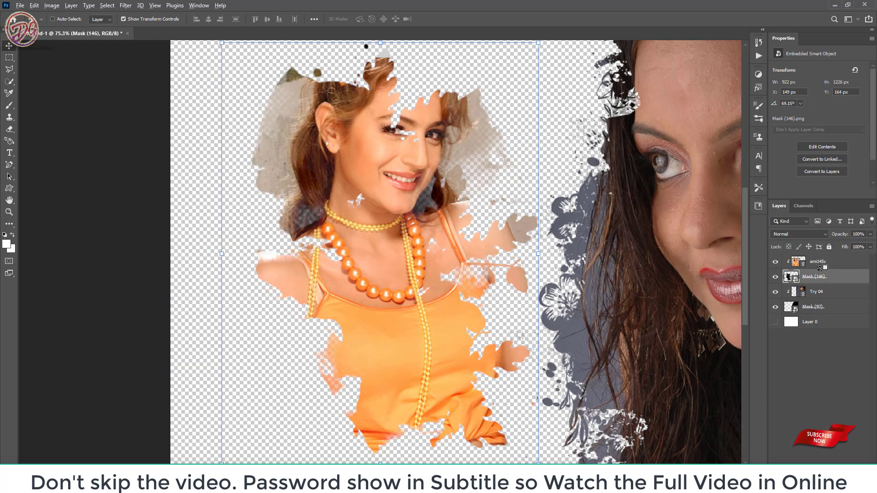
{"action": "left_click_drag", "start_coordinate": [441, 184], "coordinate": [434, 194]}
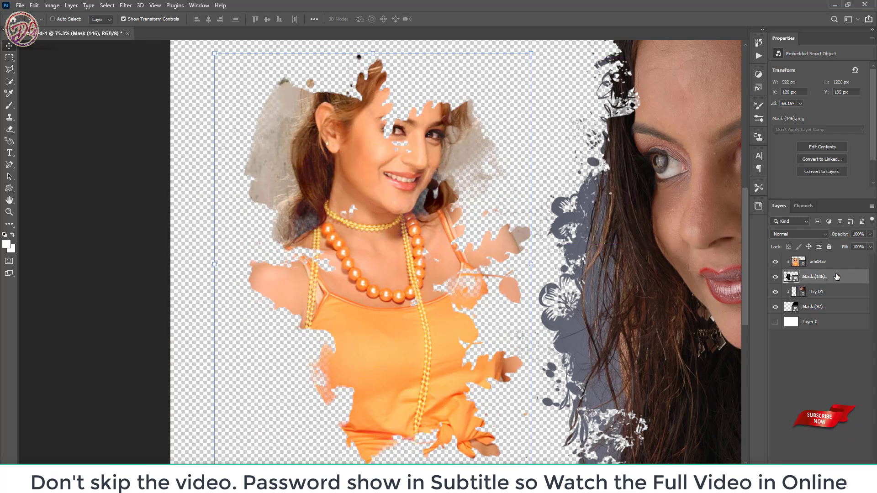
{"action": "left_click", "coordinate": [818, 262]}
{"action": "mouse_move", "coordinate": [399, 214]}
{"action": "left_mouse_down"}
{"action": "mouse_move", "coordinate": [404, 252]}
{"action": "mouse_move", "coordinate": [449, 216]}
{"action": "left_mouse_up"}
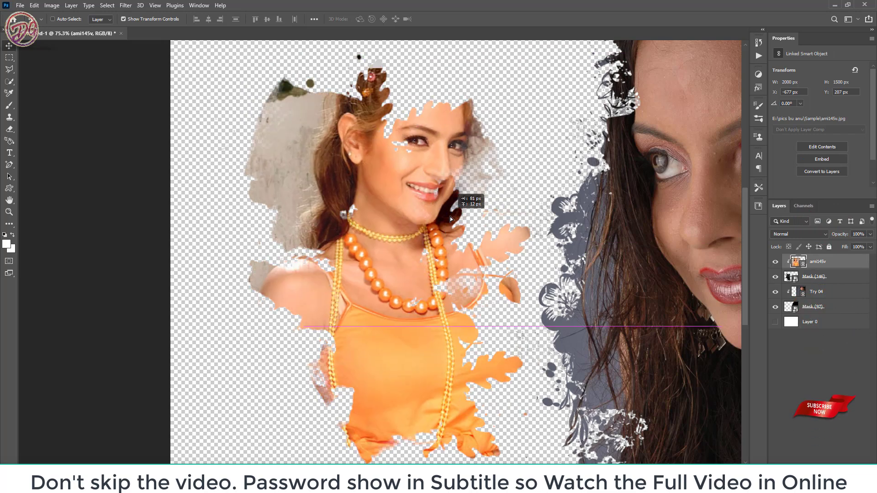
{"action": "scroll", "coordinate": [420, 204], "scroll_direction": "down", "scroll_amount": 2}
{"action": "scroll", "coordinate": [420, 204], "scroll_direction": "down", "scroll_amount": 2}
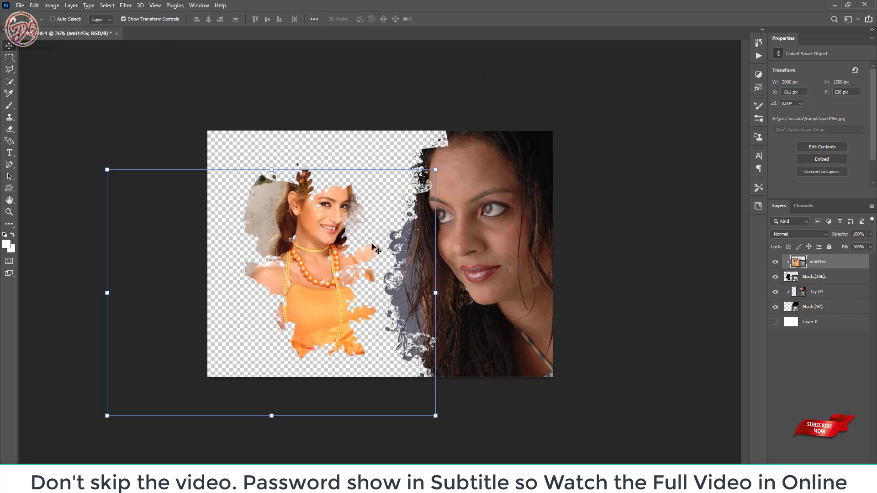
{"action": "left_click_drag", "start_coordinate": [336, 229], "coordinate": [335, 268]}
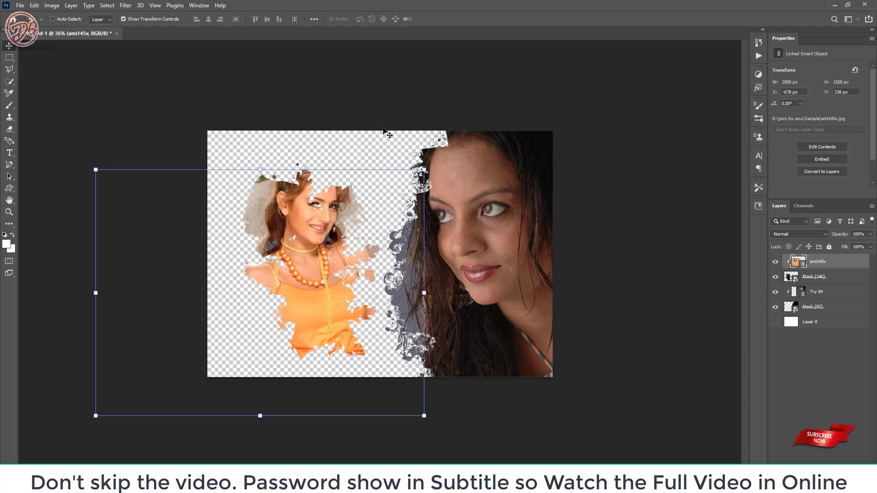
{"action": "left_click", "coordinate": [805, 276], "text": "ctrl"}
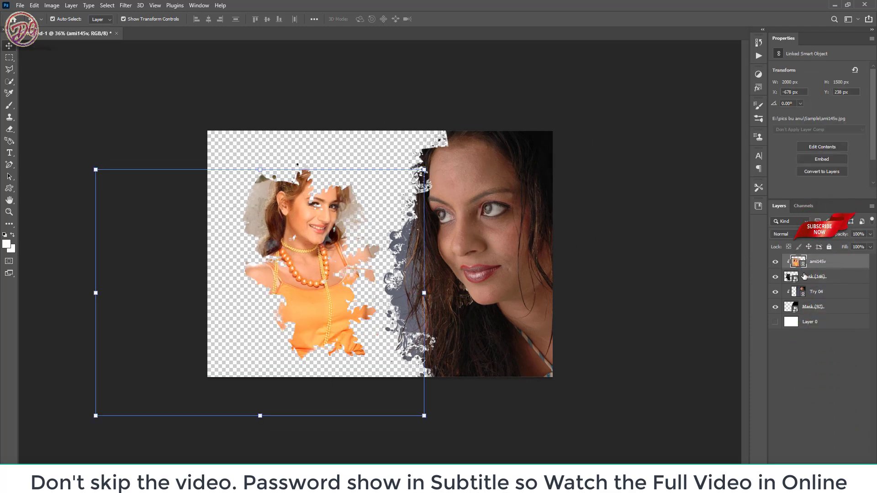
{"action": "key", "text": "Delete"}
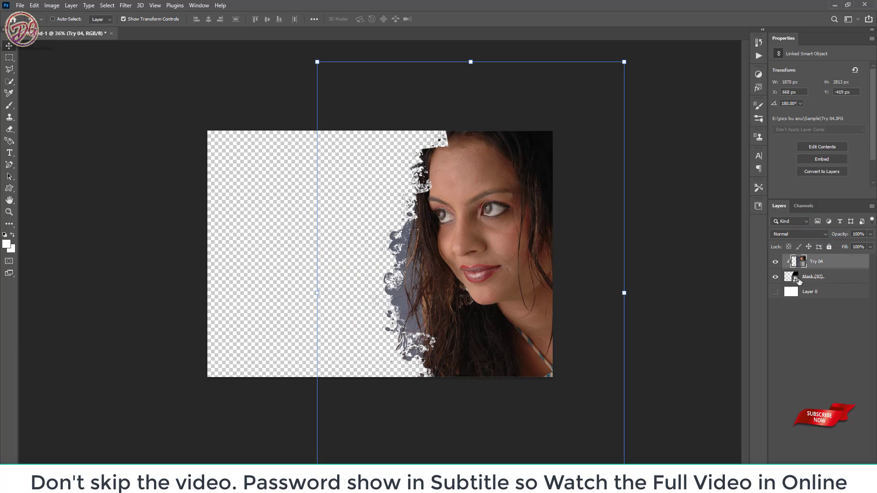
Deselect the Try 04 layer and minimise Photoshop to show the PNG Mask 250+ folder.
{"action": "left_click", "coordinate": [700, 139], "text": "ctrl"}
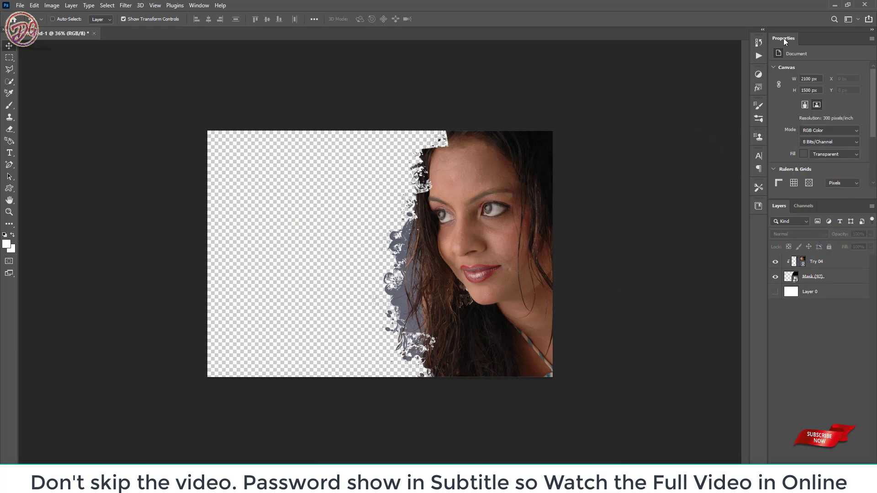
{"action": "left_click", "coordinate": [838, 5]}
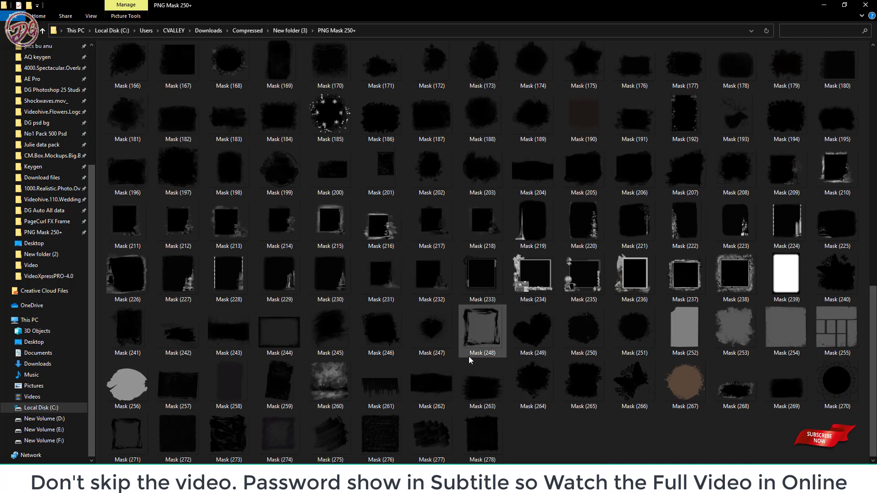
Scroll up to Mask (72) in the pack and drag it onto the Photoshop canvas.
{"action": "scroll", "coordinate": [469, 360], "scroll_direction": "up", "scroll_amount": 2}
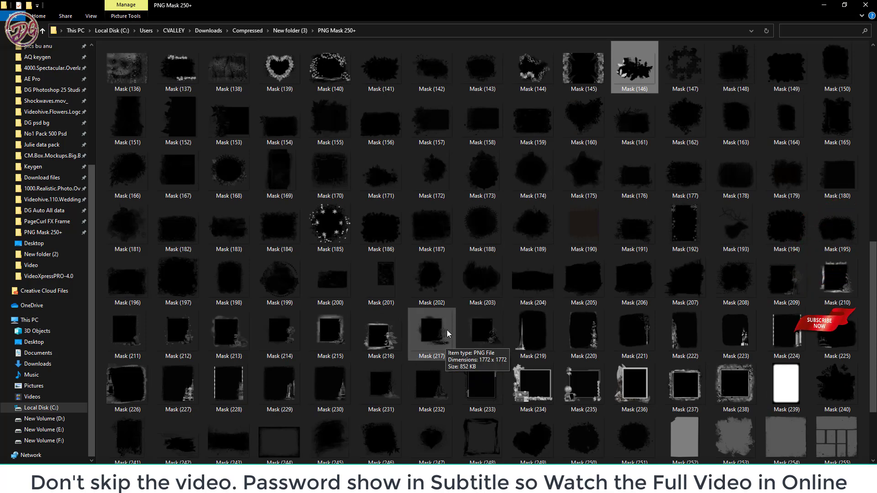
{"action": "scroll", "coordinate": [447, 330], "scroll_direction": "up", "scroll_amount": 3}
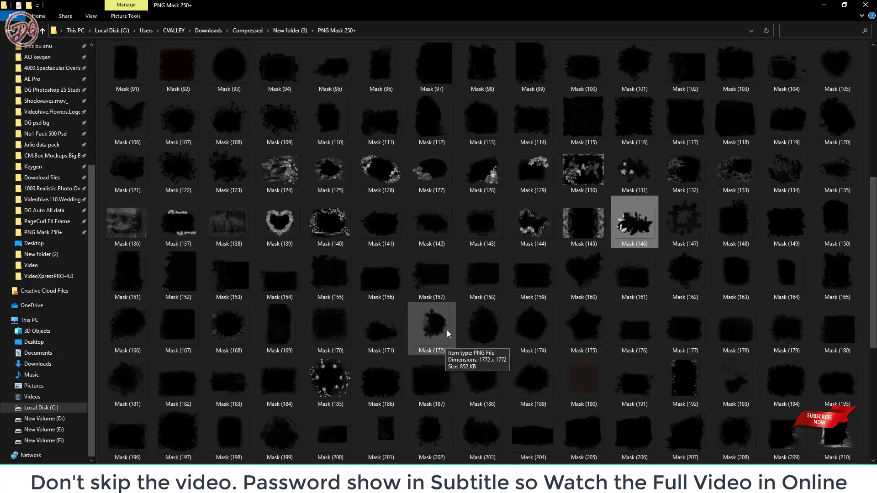
{"action": "scroll", "coordinate": [446, 329], "scroll_direction": "up", "scroll_amount": 3}
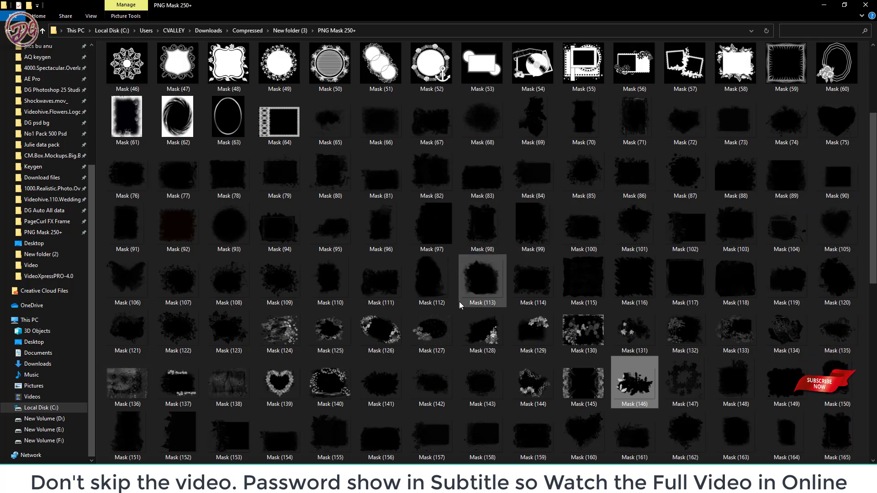
{"action": "left_click", "coordinate": [682, 130]}
{"action": "scroll", "coordinate": [261, 452], "scroll_direction": "down", "scroll_amount": 1}
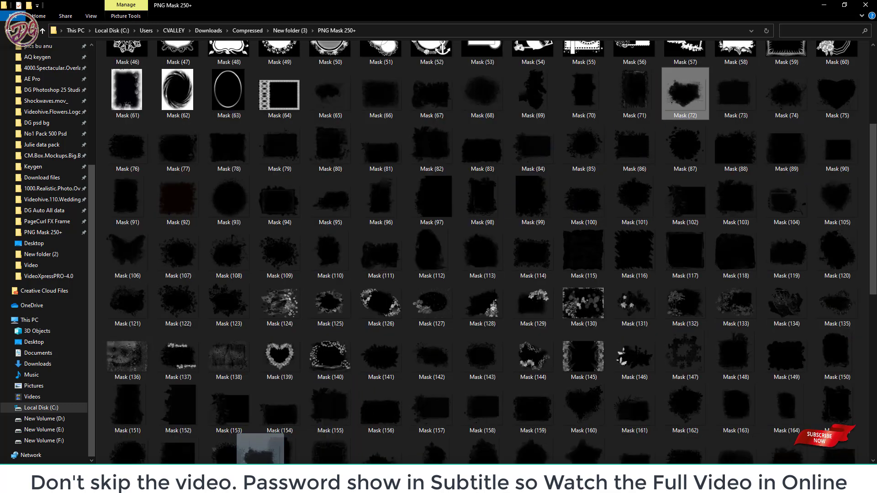
{"action": "left_click_drag", "start_coordinate": [260, 457], "coordinate": [274, 390]}
Commit Mask (72), then delete the Mask (97) and Try 04 layers.
{"action": "left_click_drag", "start_coordinate": [308, 284], "coordinate": [308, 282]}
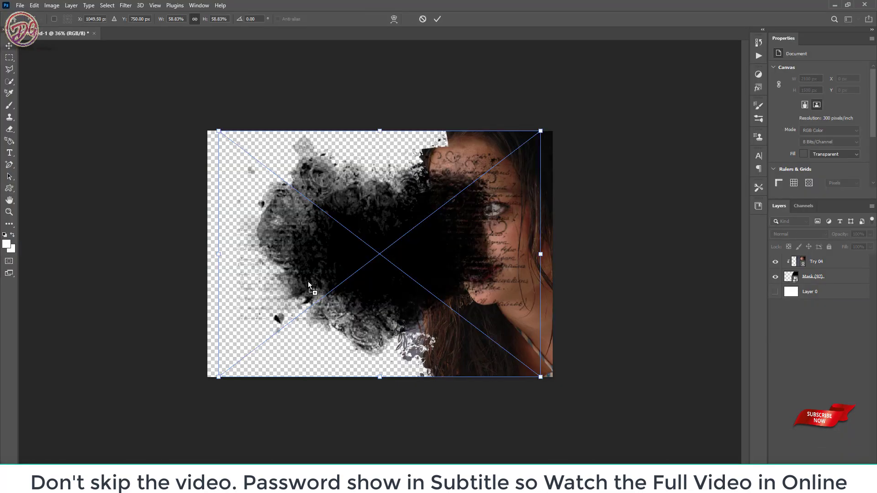
{"action": "left_click", "coordinate": [437, 19]}
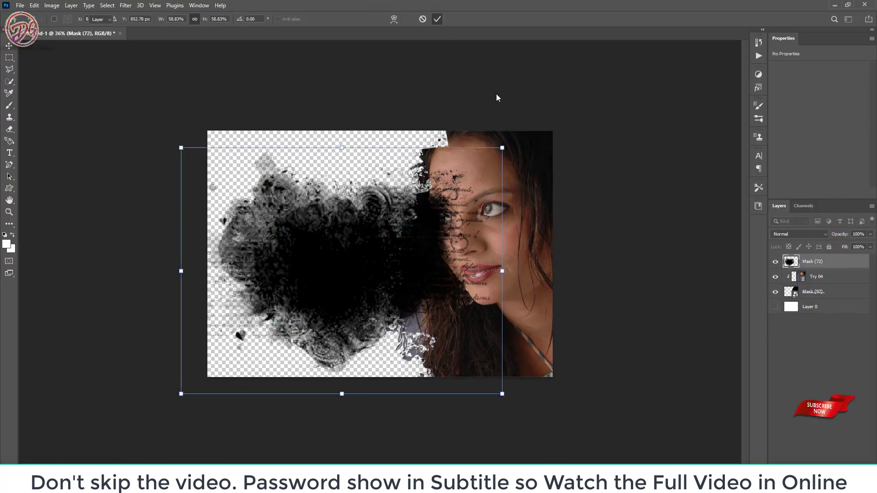
{"action": "left_click", "coordinate": [819, 292]}
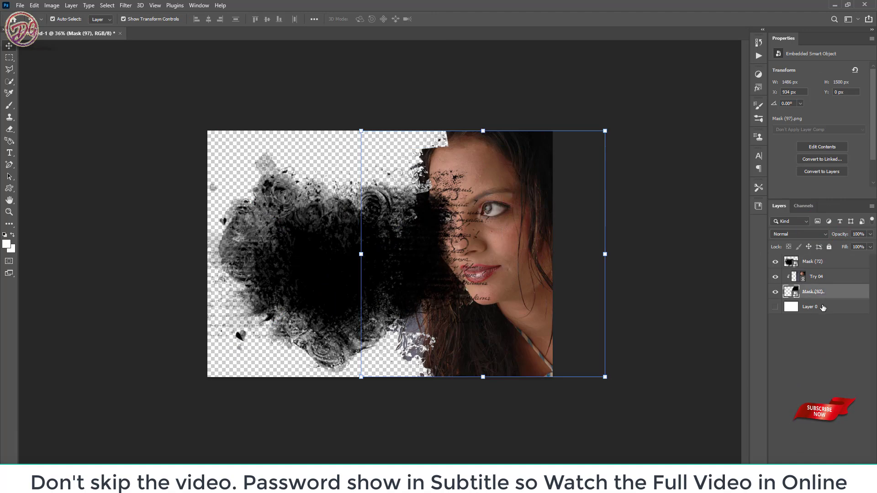
{"action": "left_click", "coordinate": [818, 277], "text": "shift"}
{"action": "key", "text": "Delete"}
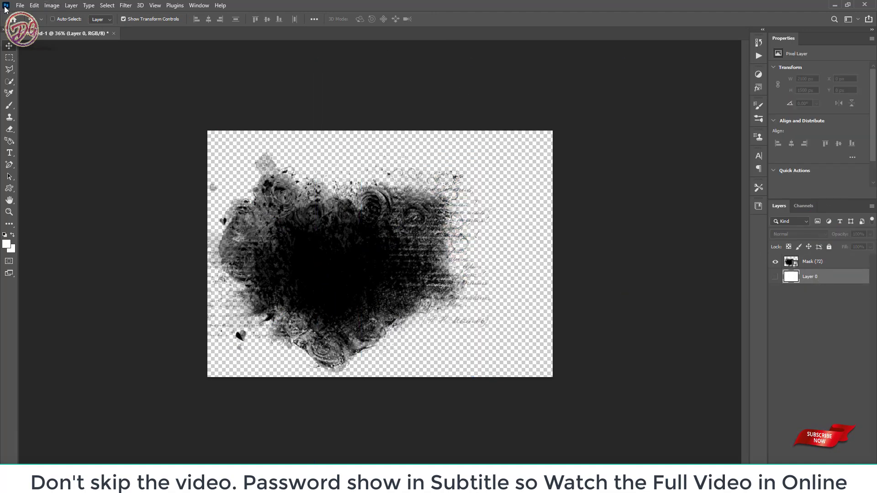
{"action": "left_click", "coordinate": [20, 6]}
Place ais244a linked at 1875 x 1500 px, shifted left and down, above Mask (72).
{"action": "left_click", "coordinate": [68, 196]}
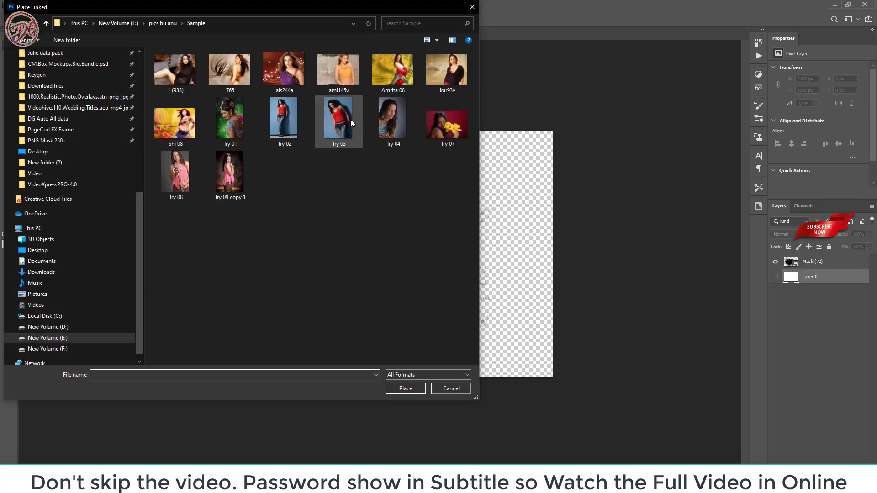
{"action": "double_click", "coordinate": [273, 76]}
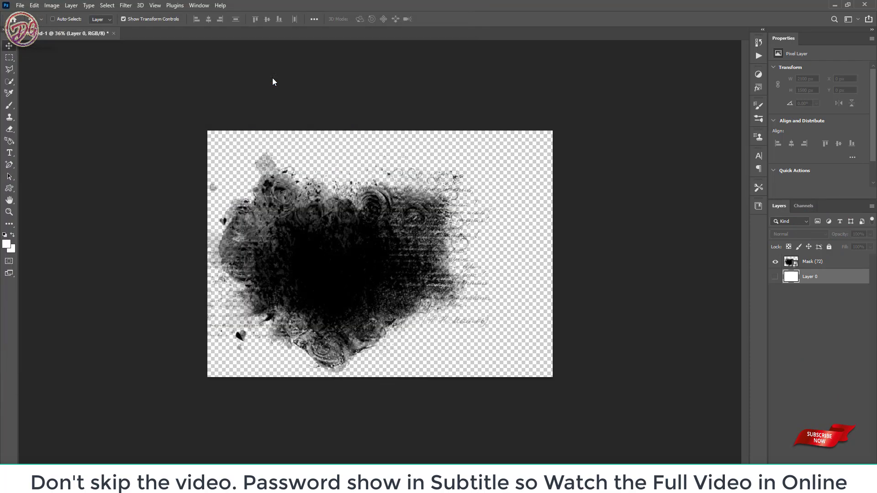
{"action": "left_click_drag", "start_coordinate": [403, 254], "coordinate": [357, 270]}
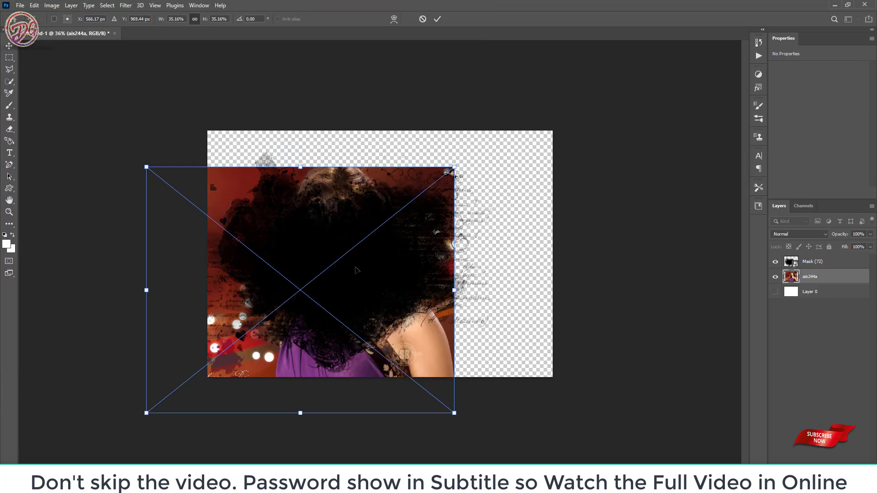
{"action": "left_click", "coordinate": [437, 19]}
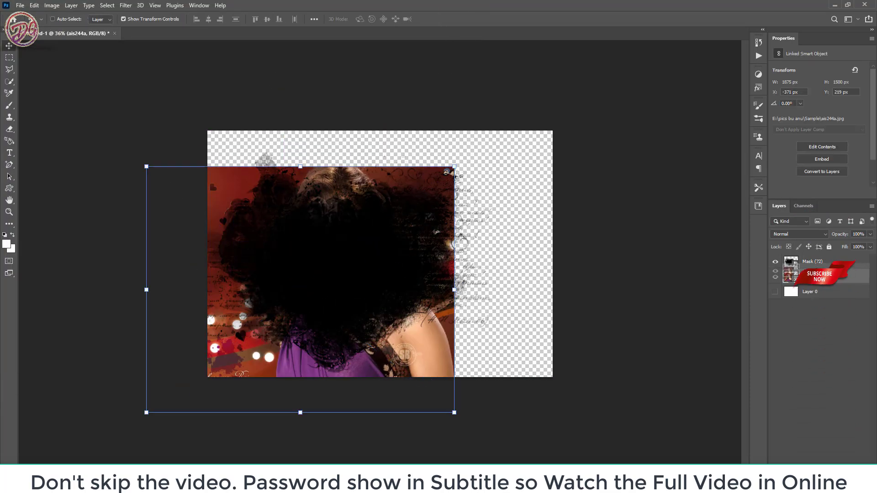
{"action": "left_click_drag", "start_coordinate": [817, 280], "coordinate": [820, 265]}
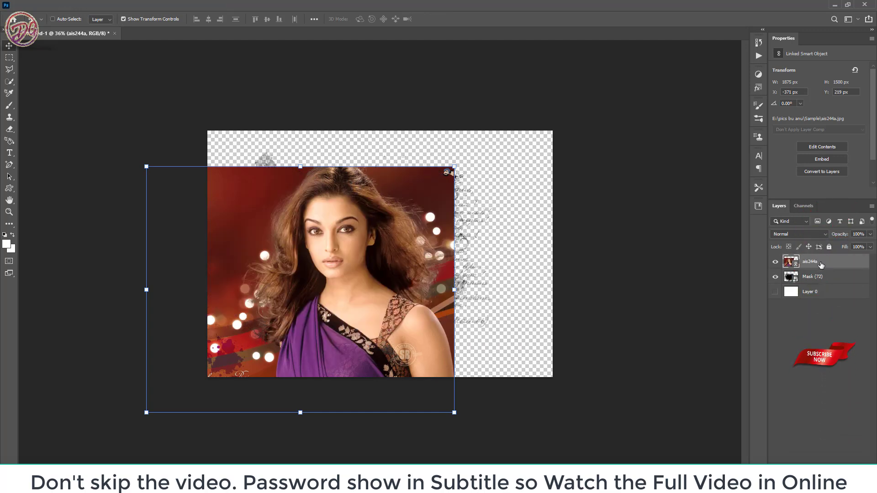
Clip the ais244a portrait into Mask (72), scale it to 2287 x 1830 px, and select Layer 0.
{"action": "right_click", "coordinate": [821, 265]}
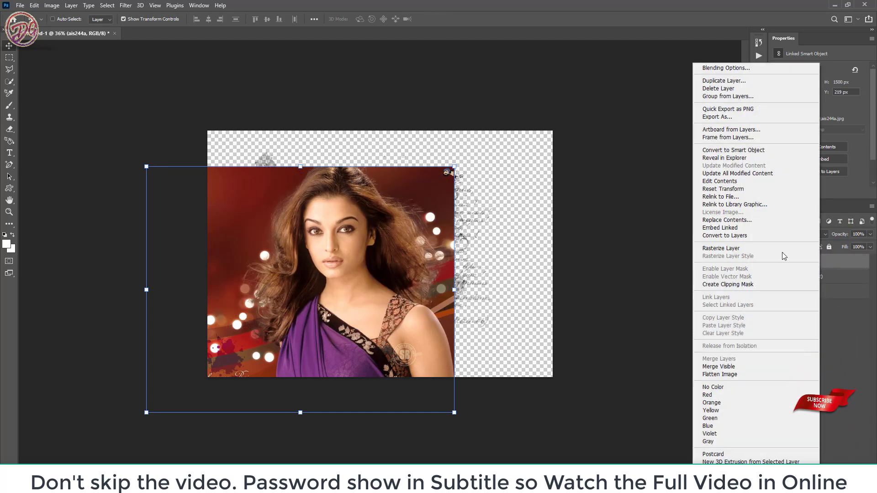
{"action": "left_click", "coordinate": [733, 284]}
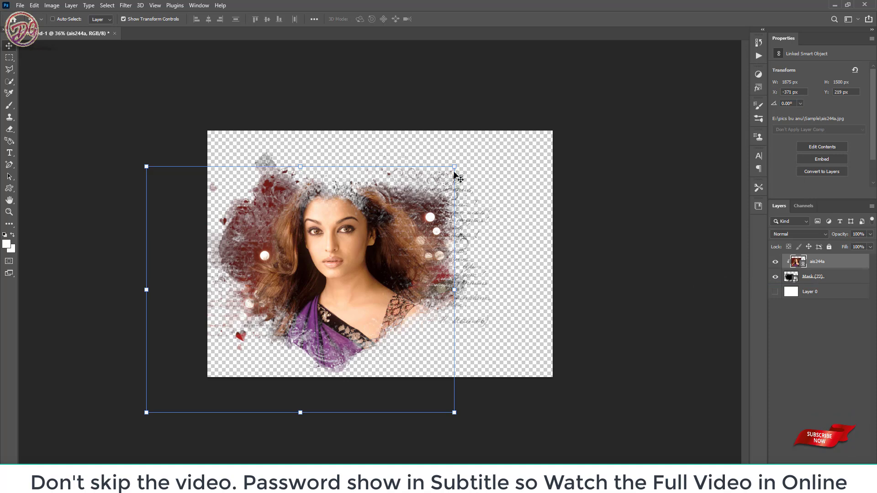
{"action": "left_click_drag", "start_coordinate": [454, 166], "coordinate": [483, 152]}
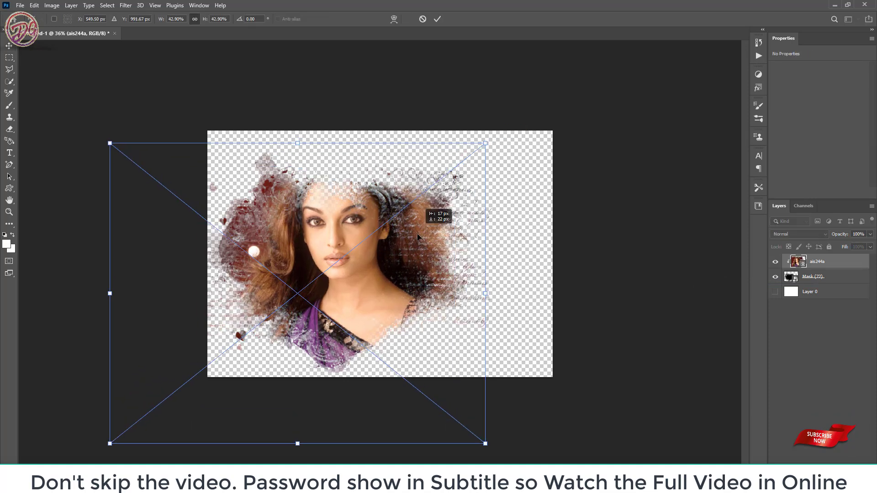
{"action": "key", "text": "Return"}
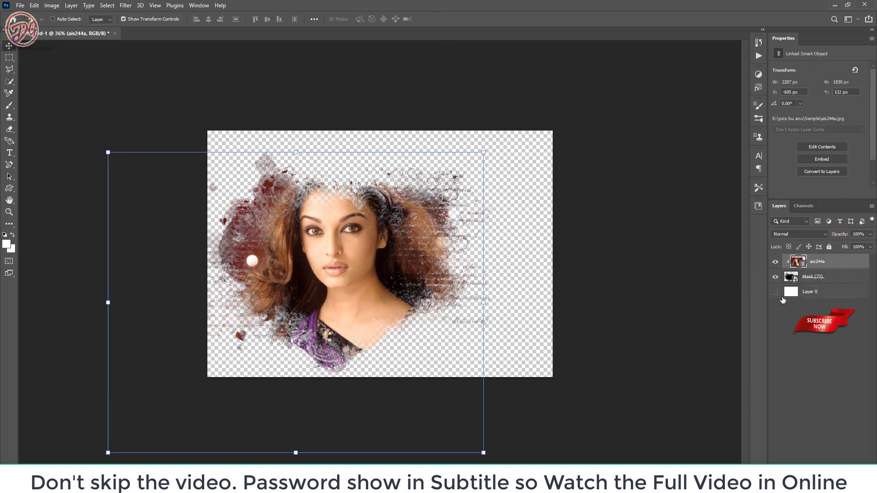
{"action": "left_click", "coordinate": [804, 292]}
Show Layer 0's white background, then preview Red_02, Red_05 and Red_07 gradient fills and cancel them.
{"action": "left_click", "coordinate": [775, 292]}
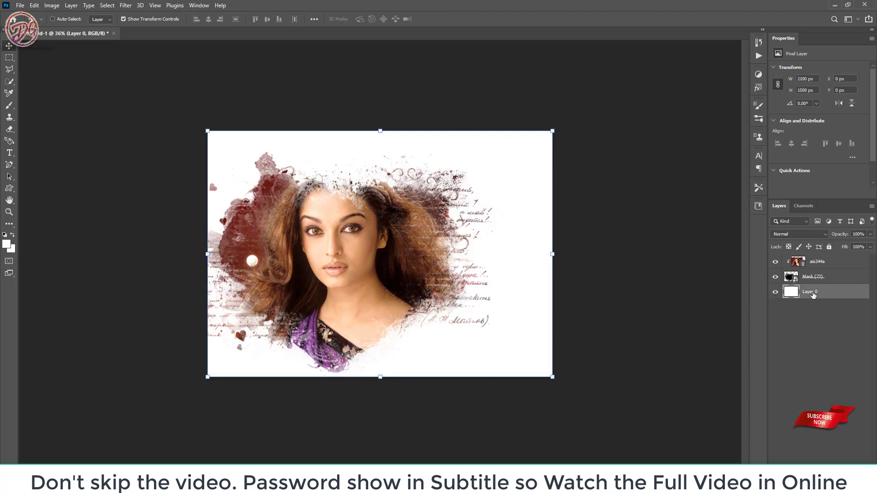
{"action": "left_click", "coordinate": [817, 485]}
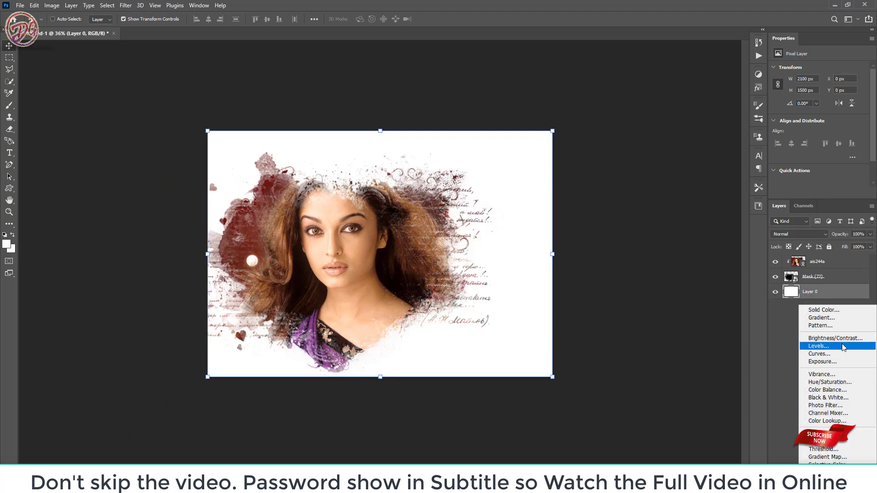
{"action": "left_click", "coordinate": [833, 318]}
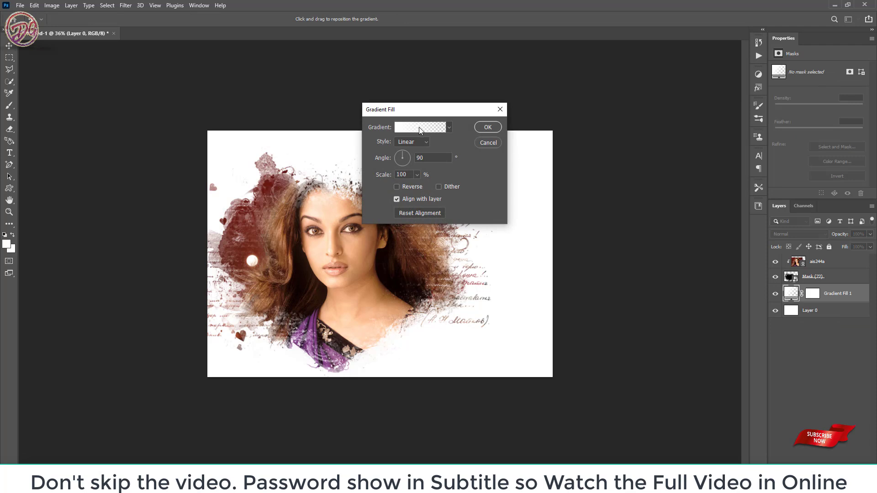
{"action": "left_click", "coordinate": [420, 128]}
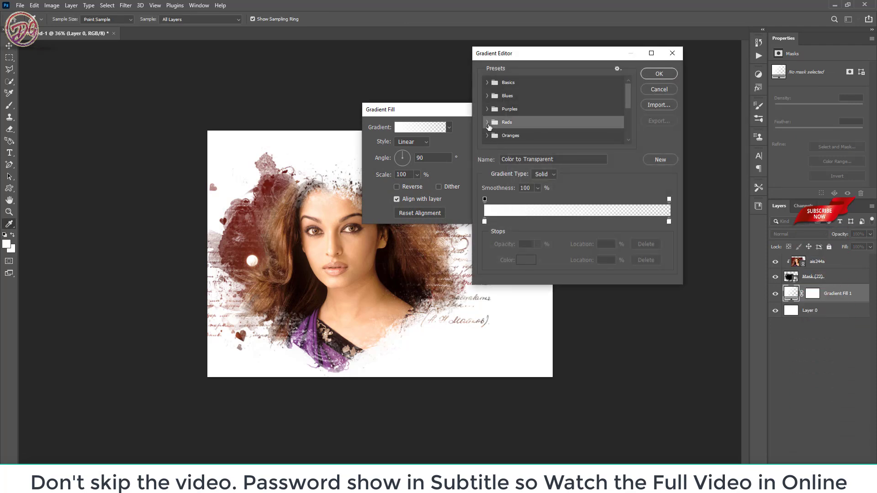
{"action": "left_click", "coordinate": [488, 123]}
{"action": "left_click", "coordinate": [513, 137]}
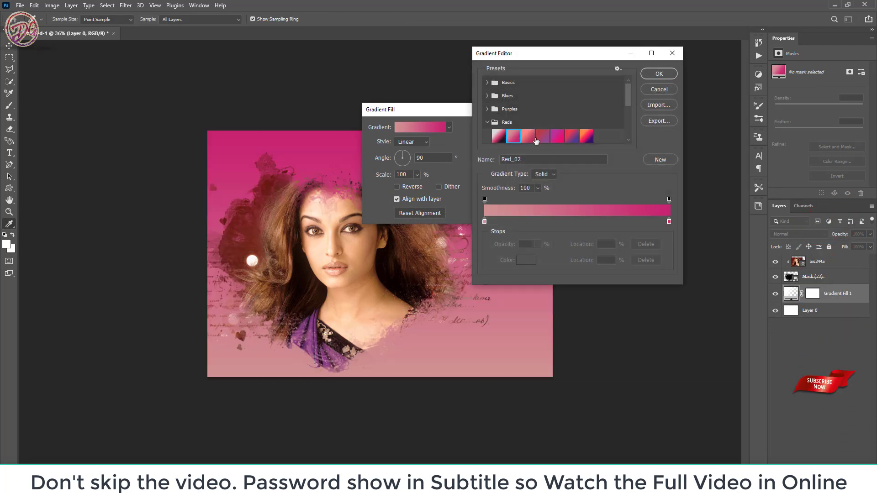
{"action": "left_click", "coordinate": [557, 136]}
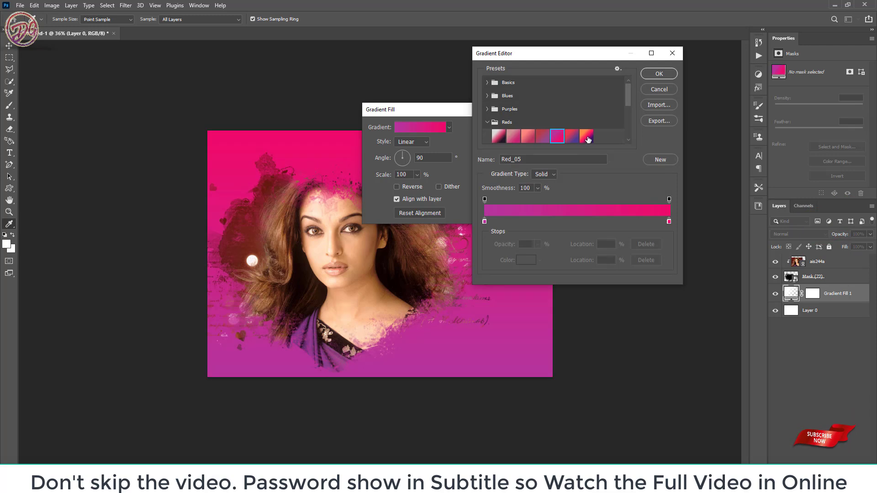
{"action": "left_click", "coordinate": [587, 136]}
{"action": "left_click", "coordinate": [661, 89]}
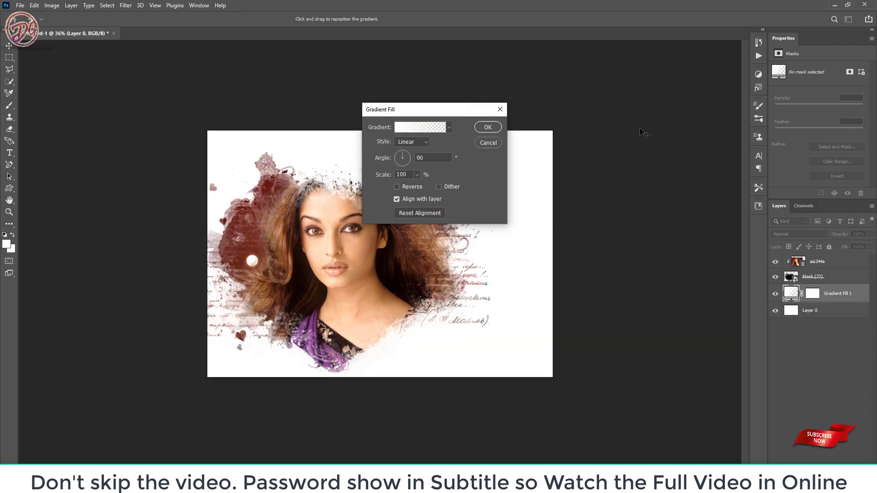
{"action": "key", "text": "Escape"}
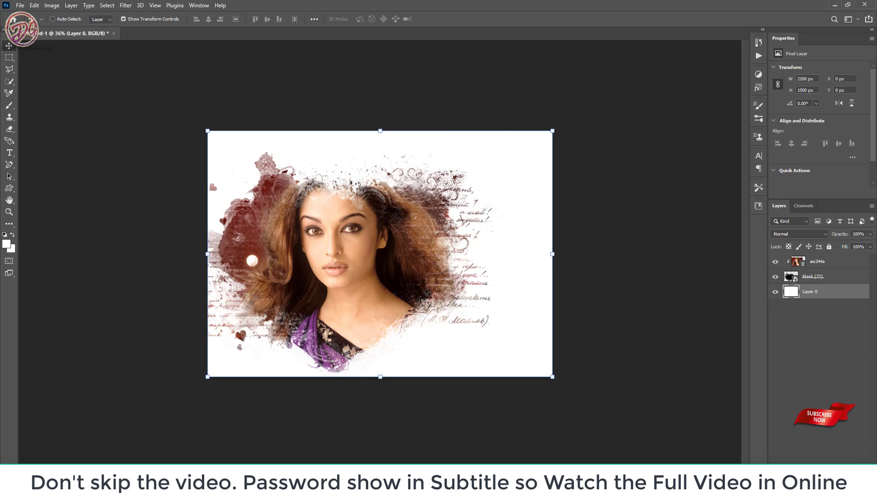
Add a Color Fill layer in dark navy #06041a.
{"action": "left_click", "coordinate": [800, 459]}
{"action": "left_click", "coordinate": [824, 309]}
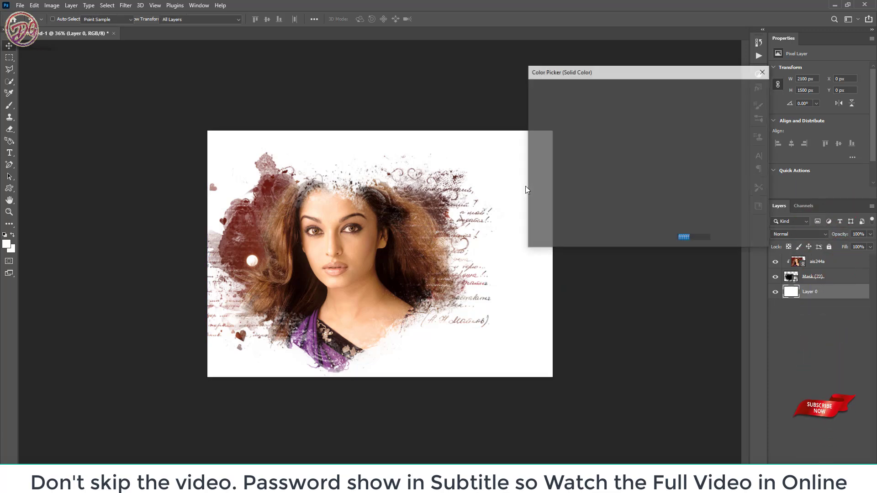
{"action": "mouse_move", "coordinate": [571, 183]}
{"action": "left_mouse_down"}
{"action": "mouse_move", "coordinate": [512, 227]}
{"action": "mouse_move", "coordinate": [647, 206]}
{"action": "left_mouse_up"}
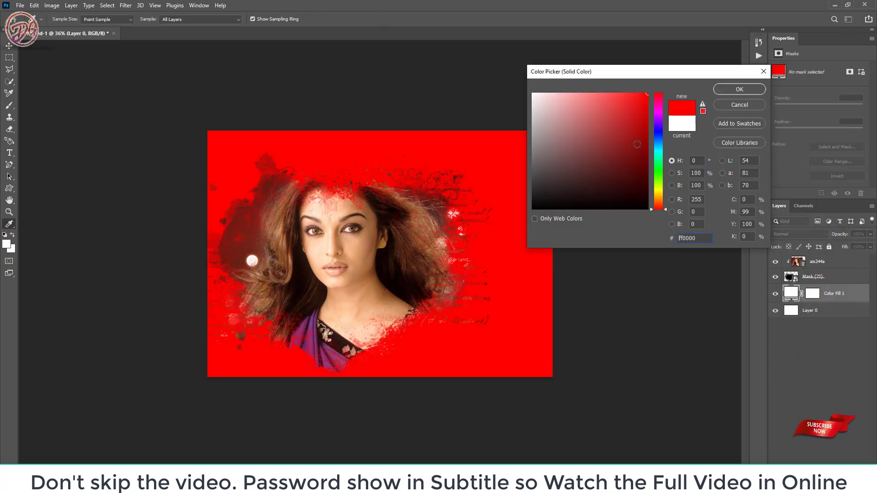
{"action": "left_click", "coordinate": [658, 164]}
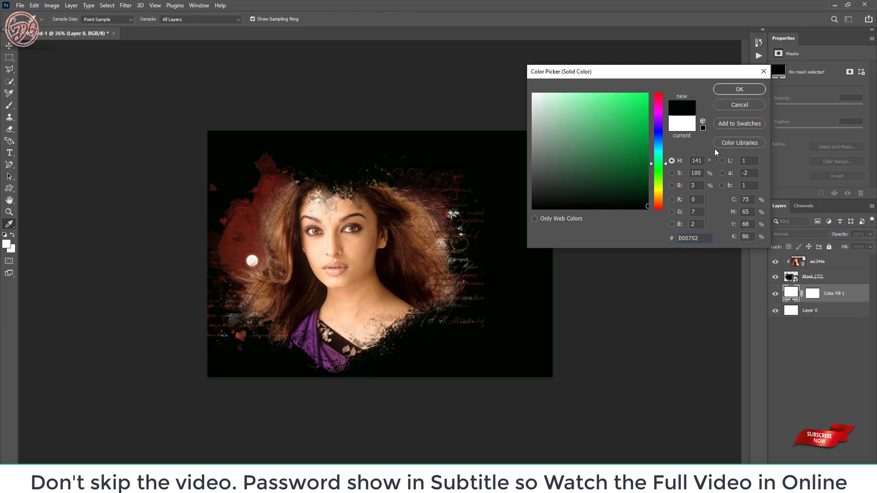
{"action": "left_click", "coordinate": [657, 131]}
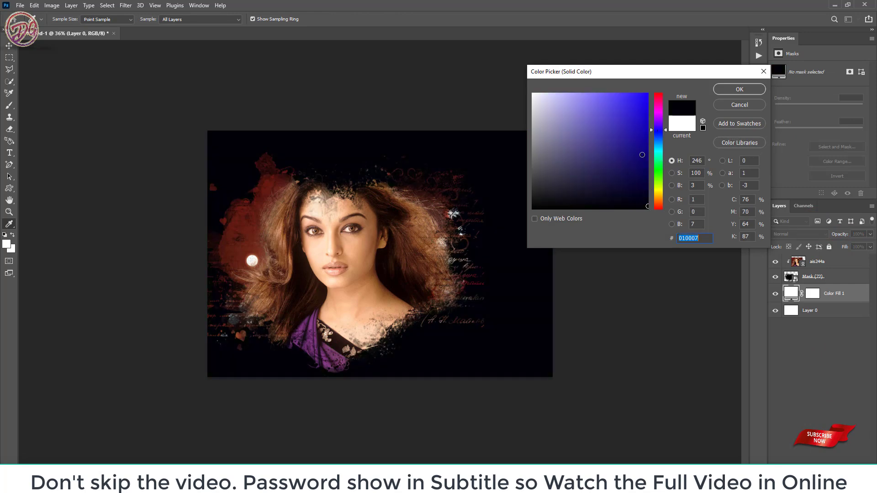
{"action": "left_click_drag", "start_coordinate": [642, 155], "coordinate": [631, 198]}
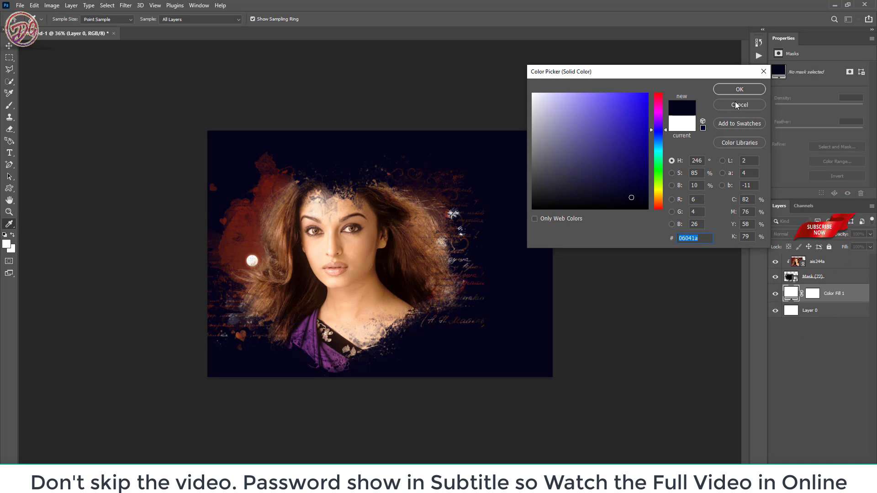
{"action": "left_click", "coordinate": [739, 89]}
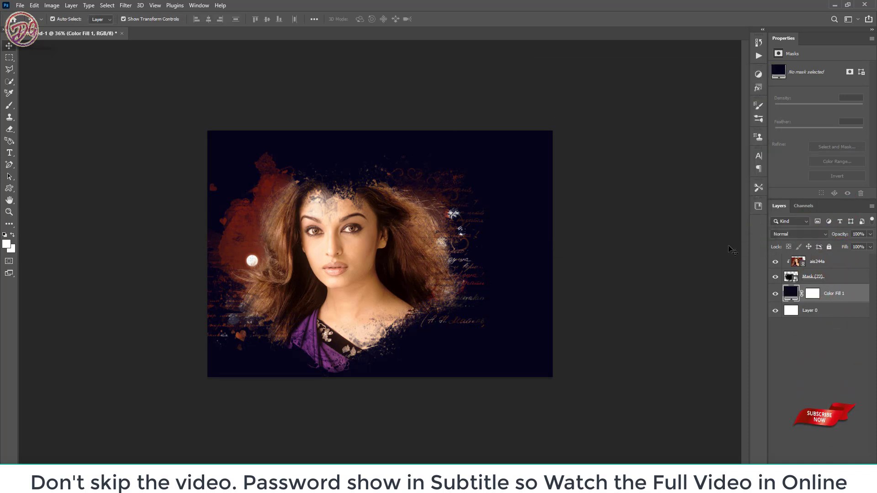
Shift the portrait and its mask slightly right and down, then hide the ais244a layer.
{"action": "left_click", "coordinate": [813, 276]}
{"action": "left_click", "coordinate": [813, 262], "text": "shift"}
{"action": "left_click_drag", "start_coordinate": [449, 248], "coordinate": [501, 259]}
{"action": "left_click", "coordinate": [491, 106]}
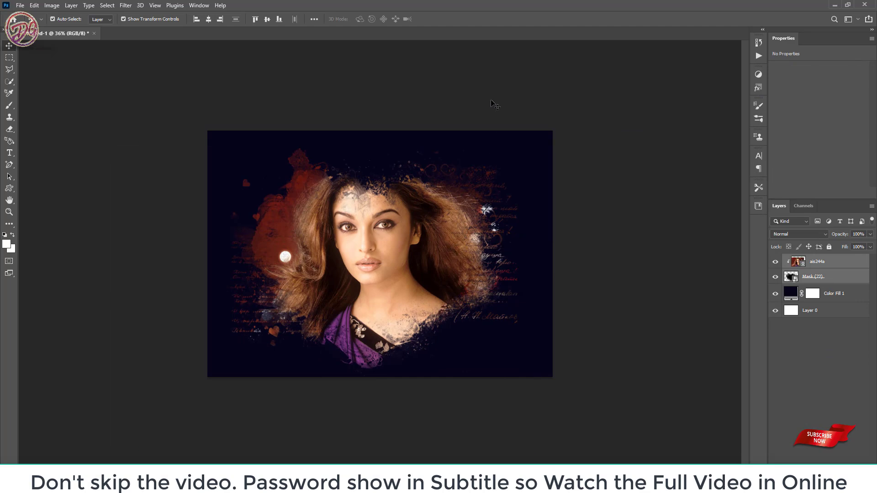
{"action": "left_click", "coordinate": [776, 262]}
Hide Mask (72) and drag the swirl Mask (62).png from the PNG Mask 250+ folder into Photoshop.
{"action": "left_click", "coordinate": [777, 276]}
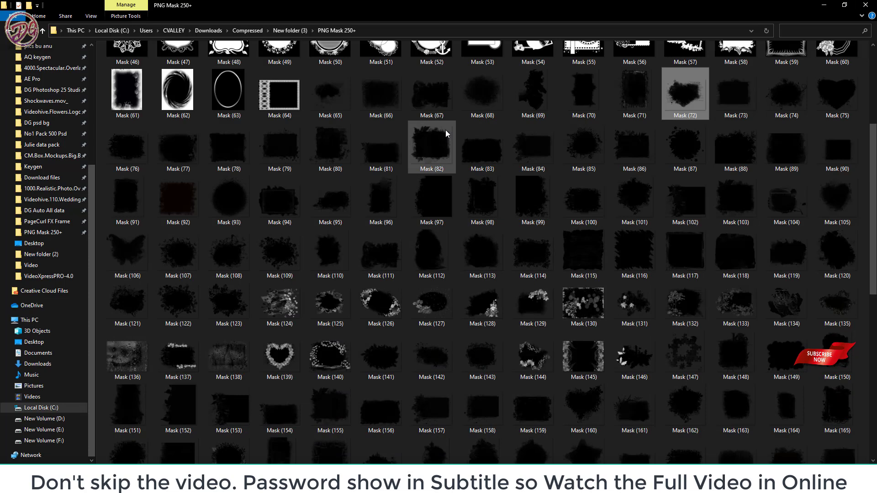
{"action": "scroll", "coordinate": [442, 153], "scroll_direction": "up", "scroll_amount": 5}
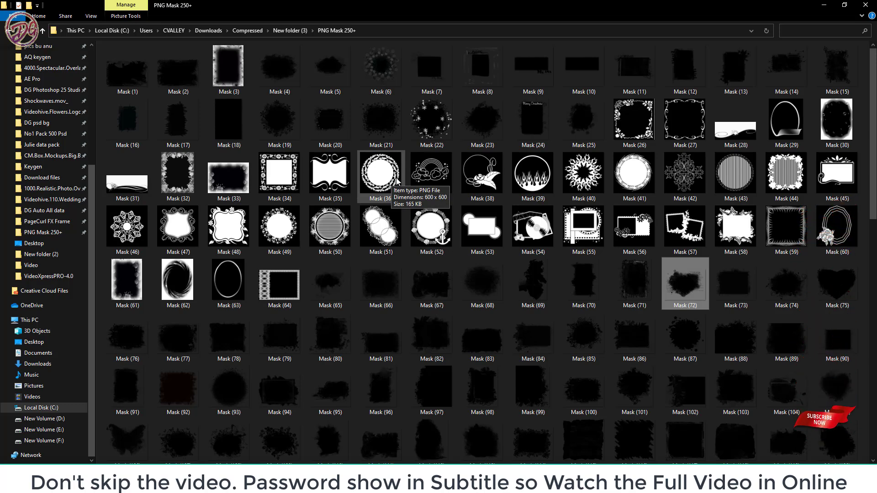
{"action": "mouse_move", "coordinate": [185, 276]}
{"action": "left_mouse_down"}
{"action": "mouse_move", "coordinate": [178, 307]}
{"action": "mouse_move", "coordinate": [257, 447]}
{"action": "mouse_move", "coordinate": [352, 229]}
{"action": "left_mouse_up"}
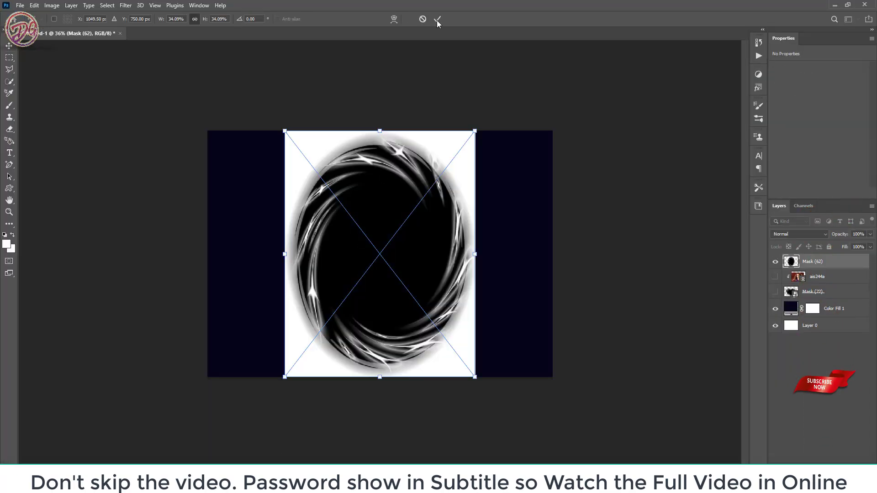
Commit the placed Mask (62) and shrink it slightly to 1069 x 1382 px at X 515, Y 59.
{"action": "left_click", "coordinate": [437, 19]}
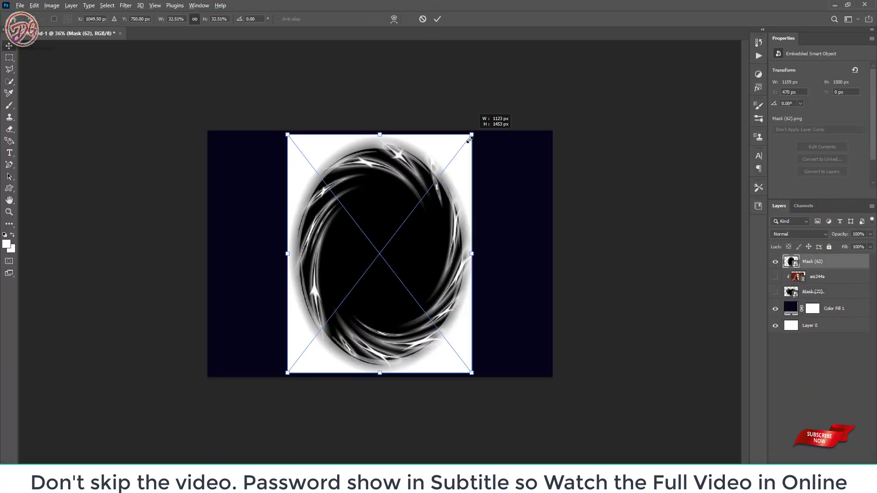
{"action": "left_click_drag", "start_coordinate": [475, 131], "coordinate": [467, 140]}
{"action": "left_click", "coordinate": [437, 18]}
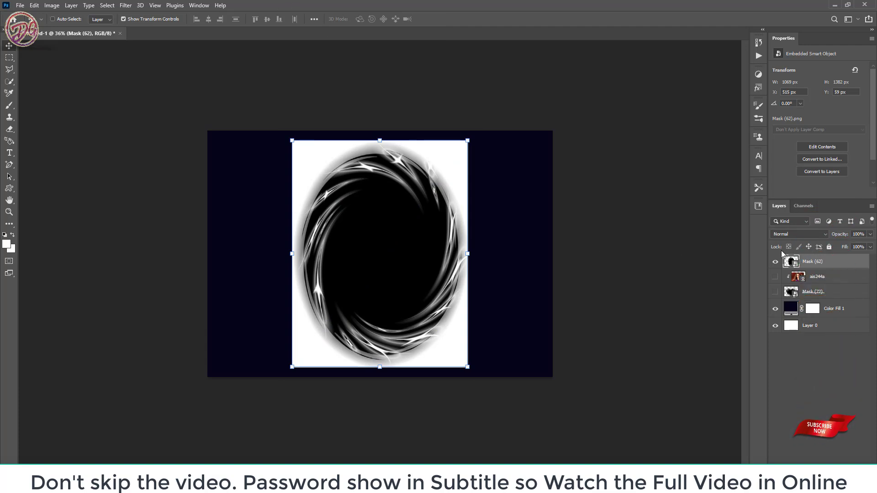
Make a Sampled Colors Color Range selection of Mask (62)'s swirl with fuzziness 15.
{"action": "left_click", "coordinate": [105, 6]}
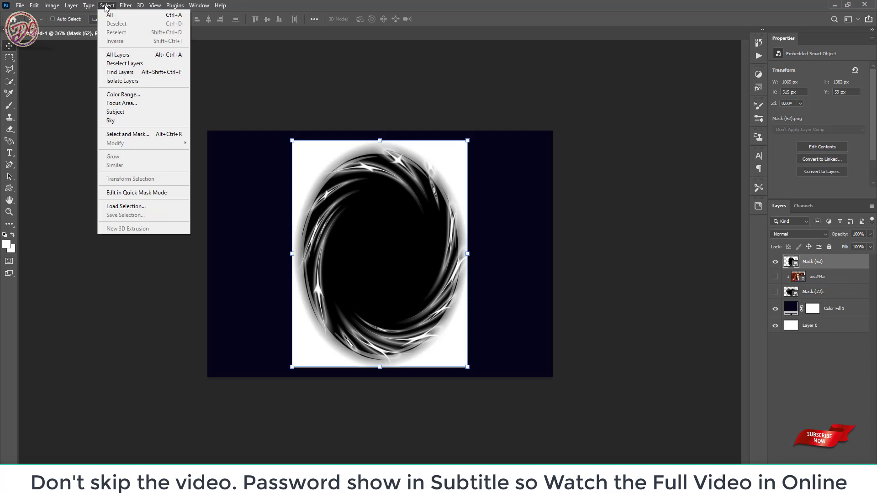
{"action": "left_click", "coordinate": [121, 94]}
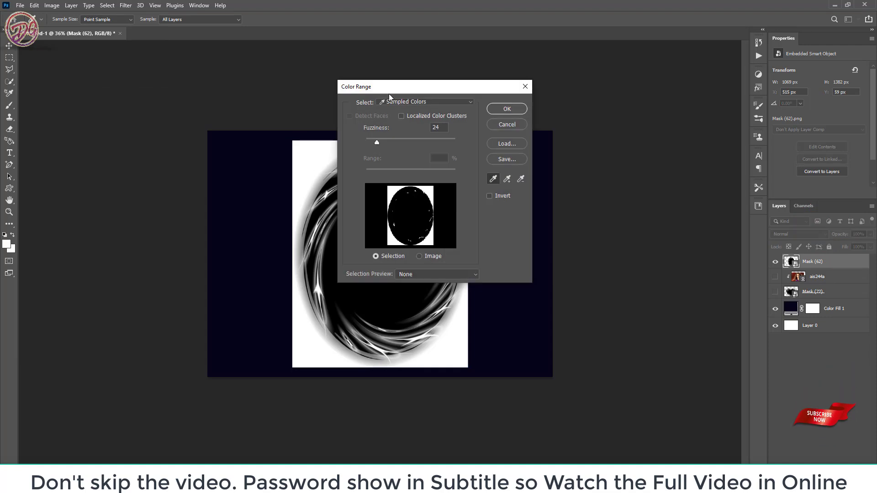
{"action": "left_click_drag", "start_coordinate": [389, 95], "coordinate": [533, 97]}
{"action": "left_click", "coordinate": [398, 220]}
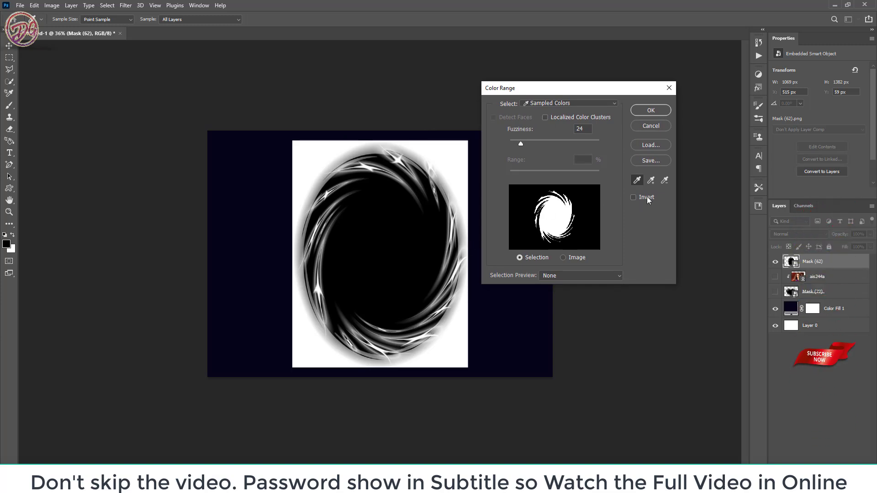
{"action": "left_click", "coordinate": [651, 180]}
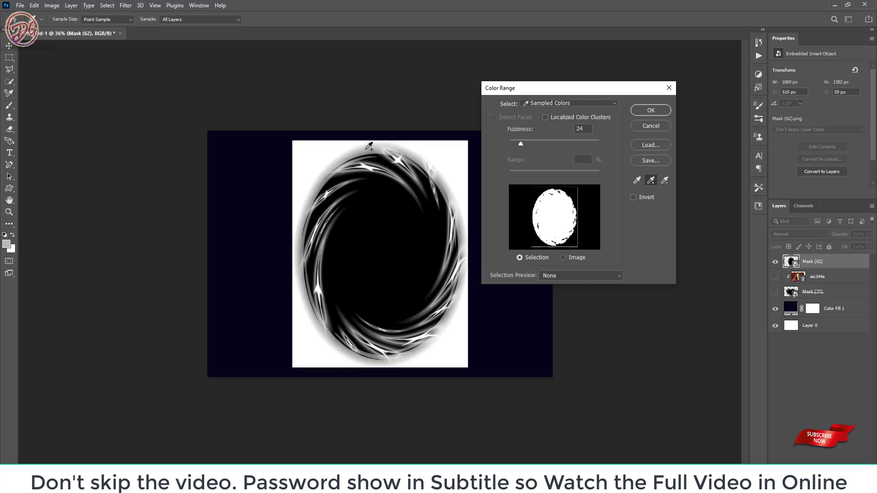
{"action": "left_click", "coordinate": [391, 256]}
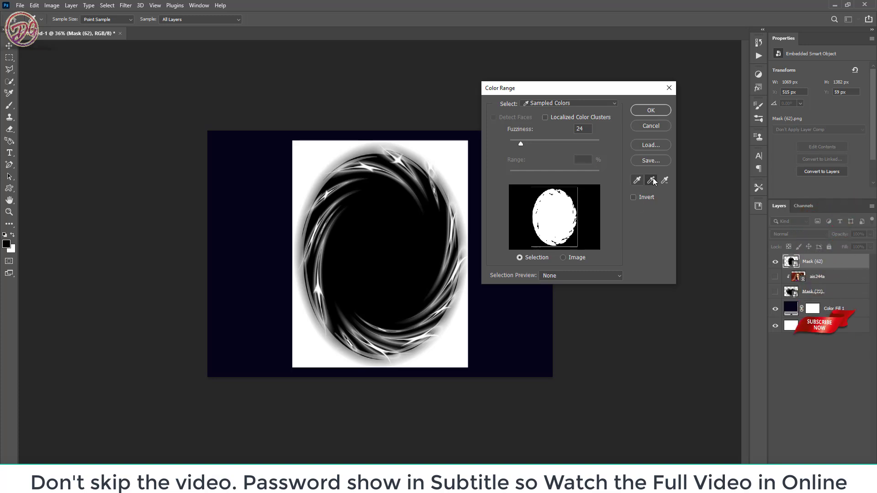
{"action": "left_click", "coordinate": [636, 180]}
{"action": "left_click", "coordinate": [402, 213]}
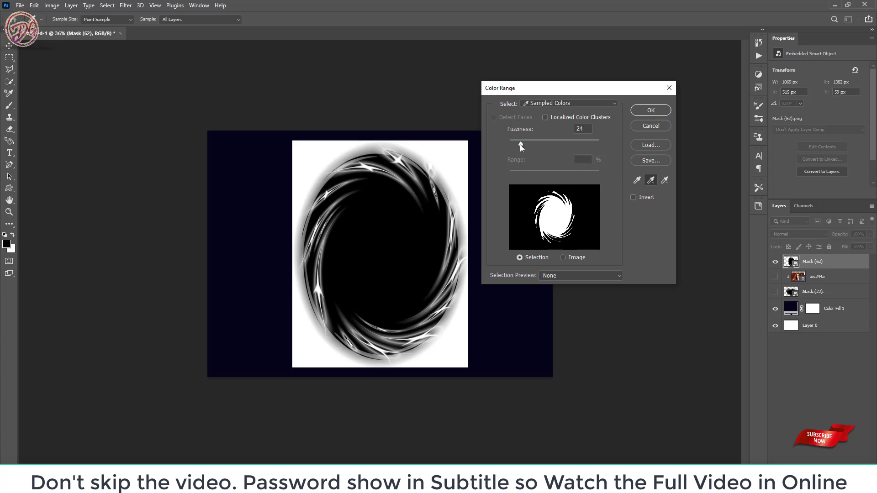
{"action": "left_click_drag", "start_coordinate": [520, 145], "coordinate": [517, 147]}
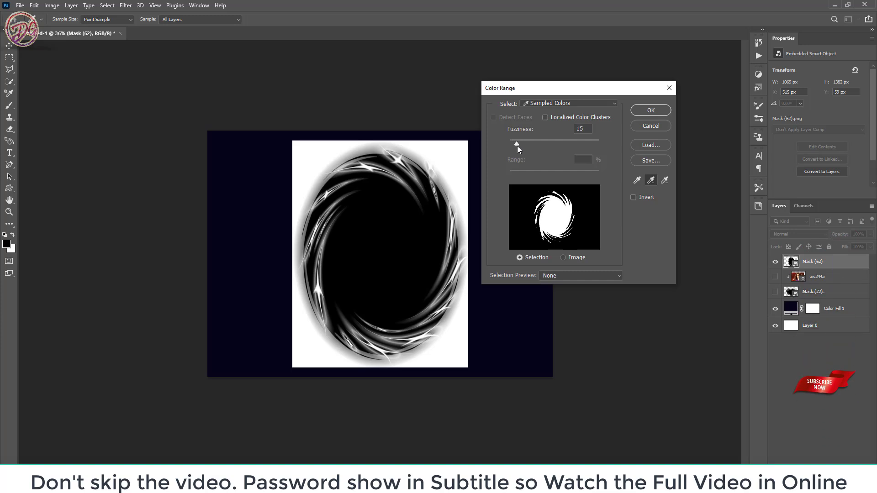
{"action": "left_click", "coordinate": [642, 109]}
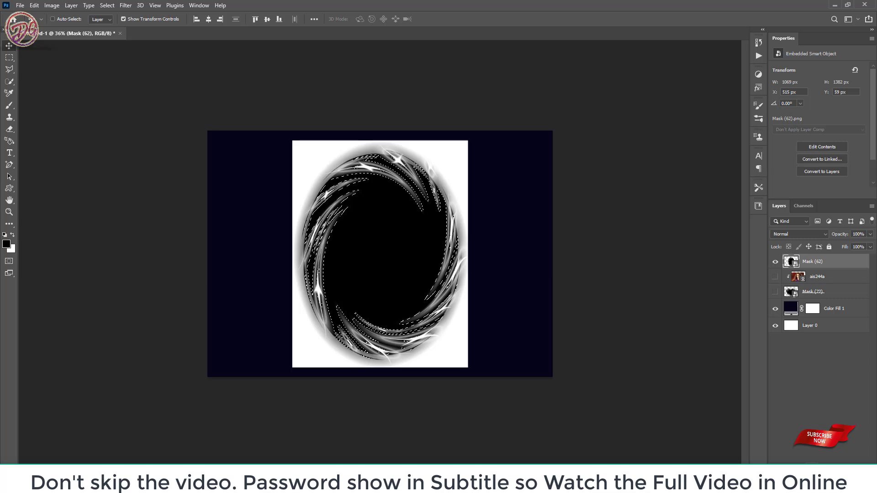
Add an inverted layer mask to Mask (62) and duplicate the ais244a portrait to the top of the stack.
{"action": "left_click", "coordinate": [822, 458]}
{"action": "key", "text": "ctrl+i"}
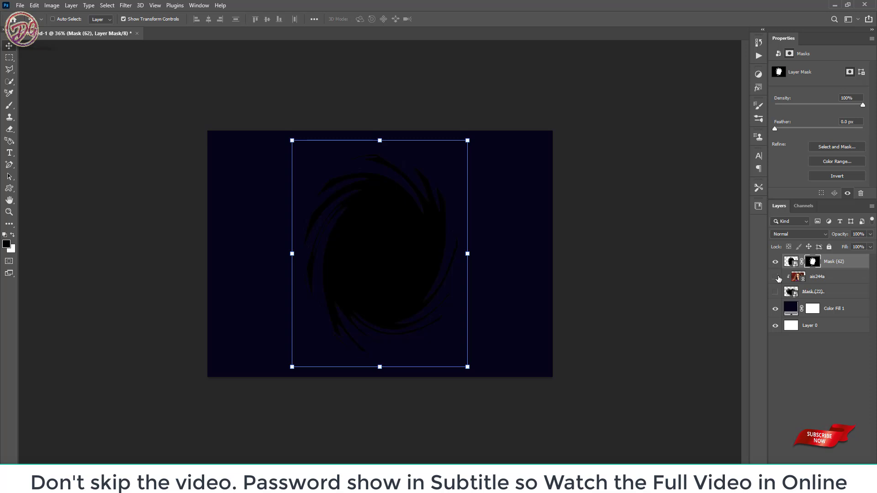
{"action": "left_click_drag", "start_coordinate": [779, 279], "coordinate": [776, 292]}
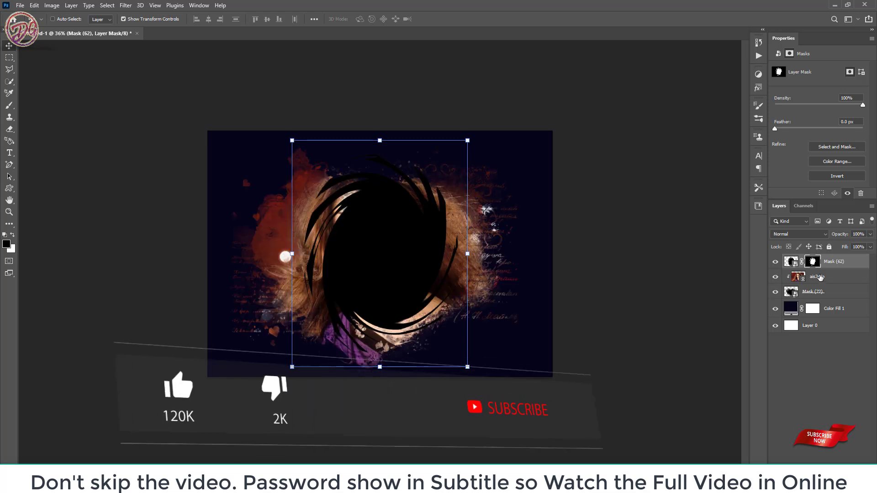
{"action": "left_click", "coordinate": [825, 279]}
{"action": "left_click_drag", "start_coordinate": [822, 259], "coordinate": [818, 256]}
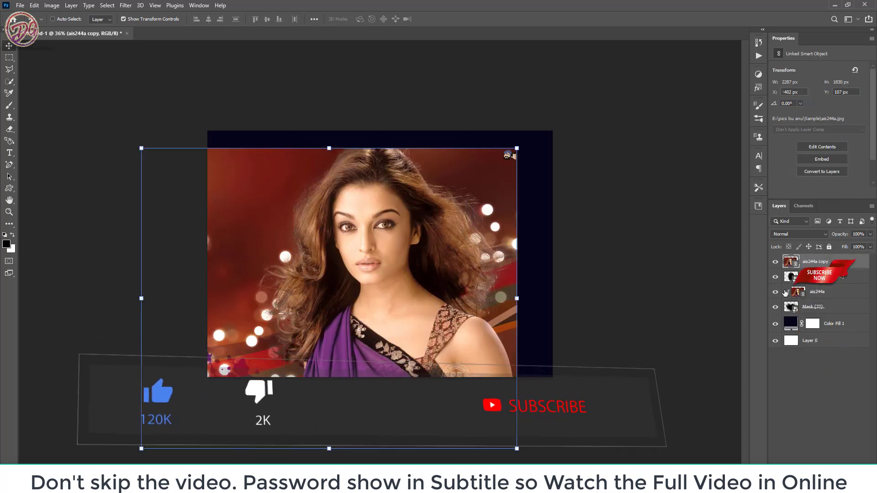
{"action": "left_click_drag", "start_coordinate": [776, 291], "coordinate": [778, 311]}
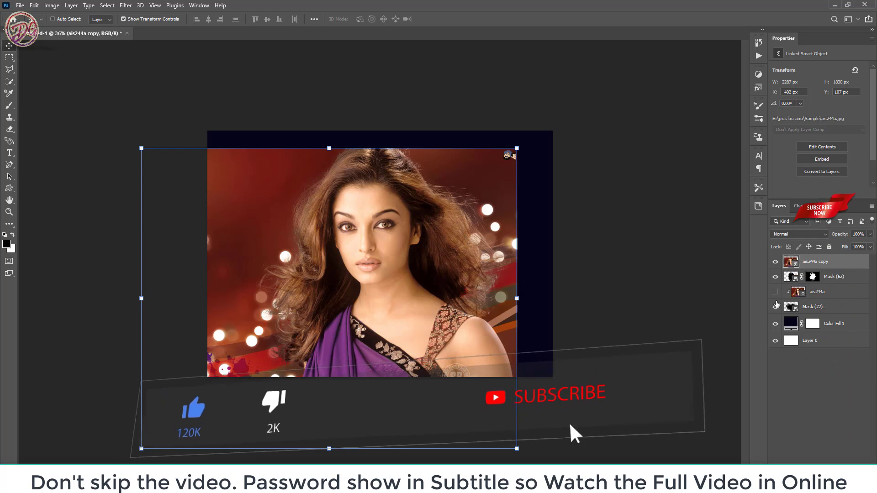
{"action": "right_click", "coordinate": [816, 262]}
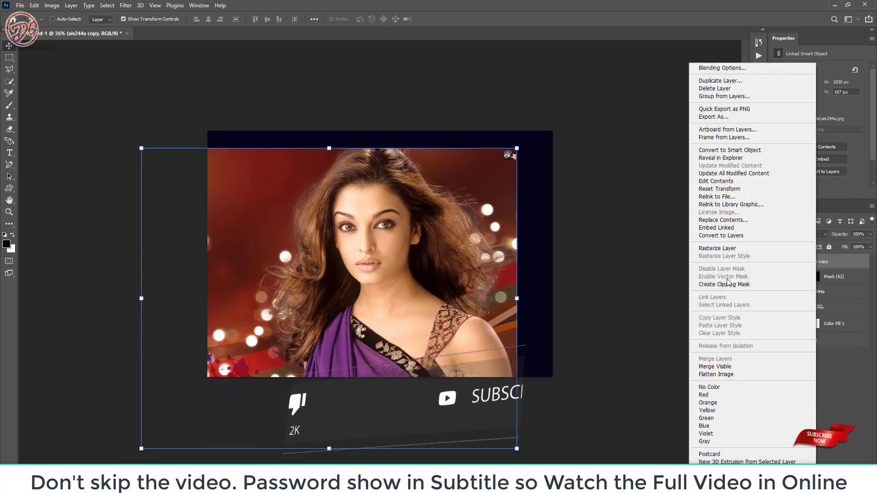
Clip the ais244a copy to the Mask (62) swirl and position her face inside it.
{"action": "left_click", "coordinate": [724, 284]}
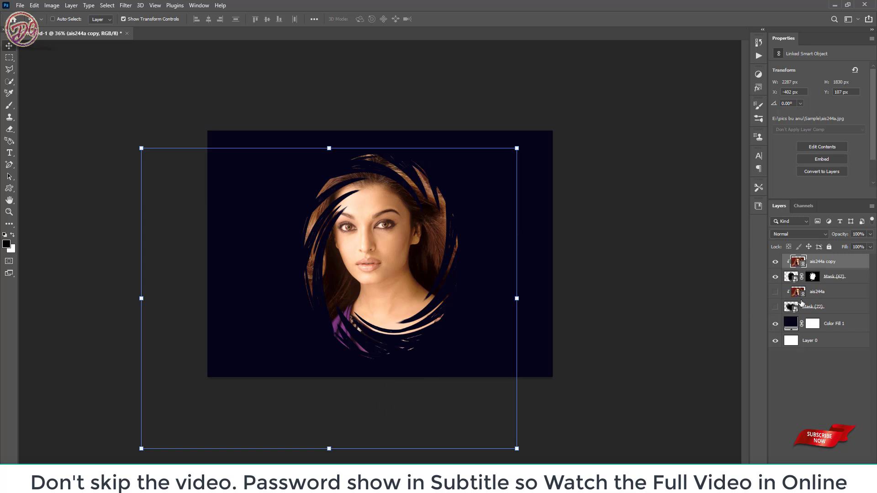
{"action": "mouse_move", "coordinate": [379, 256]}
{"action": "left_mouse_down"}
{"action": "mouse_move", "coordinate": [400, 244]}
{"action": "mouse_move", "coordinate": [403, 256]}
{"action": "left_mouse_up"}
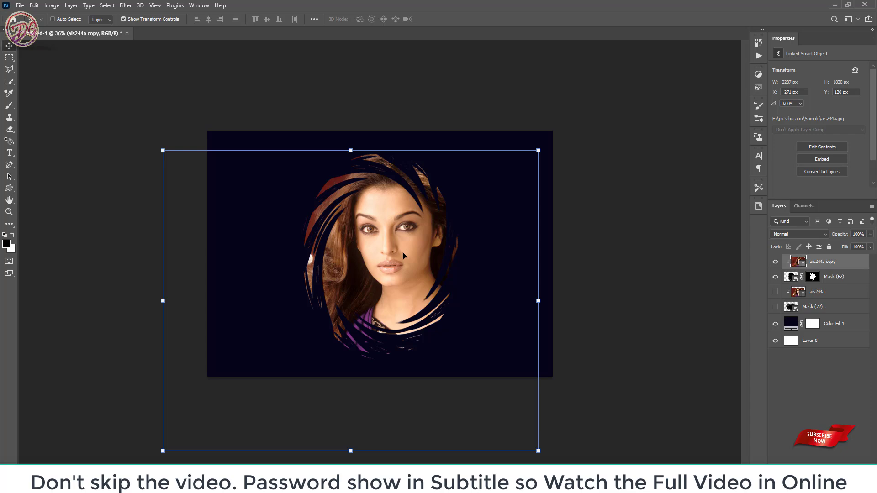
{"action": "left_click_drag", "start_coordinate": [403, 255], "coordinate": [404, 246]}
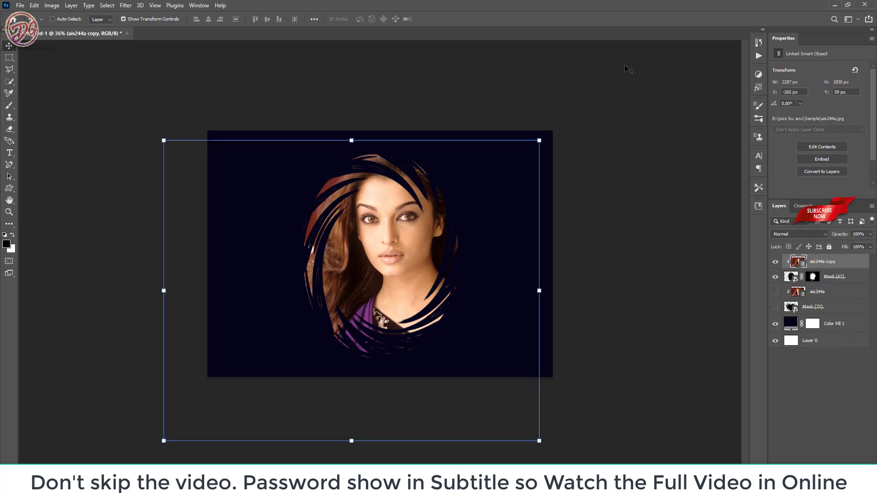
Open Mask (51) from the PNG Mask 250+ folder in Photos and advance to the next mask.
{"action": "left_click", "coordinate": [835, 4]}
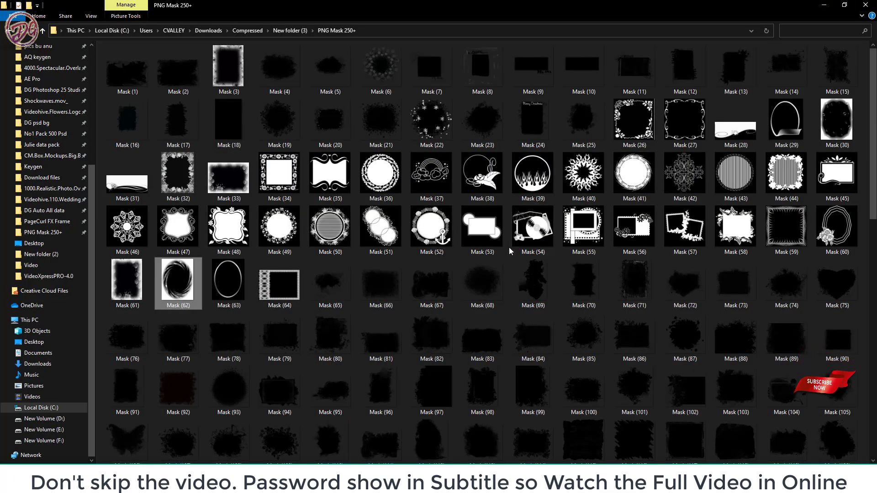
{"action": "scroll", "coordinate": [509, 253], "scroll_direction": "down", "scroll_amount": 2}
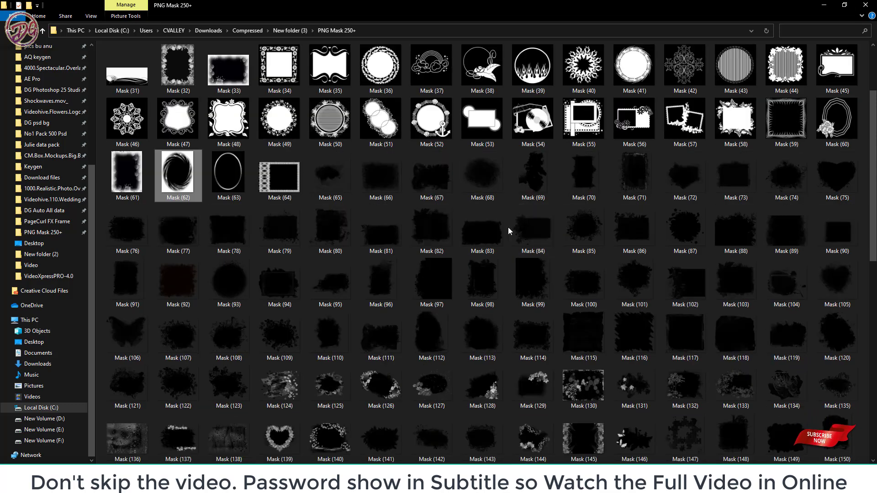
{"action": "double_click", "coordinate": [381, 118]}
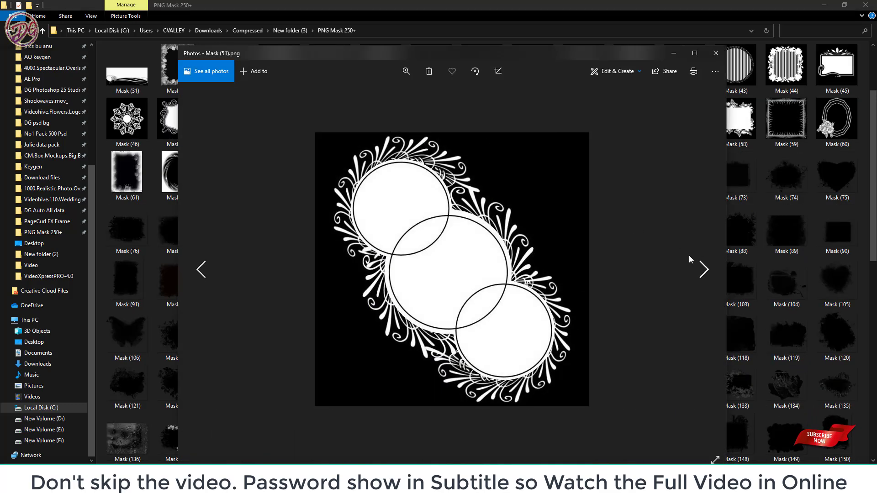
{"action": "left_click", "coordinate": [703, 269]}
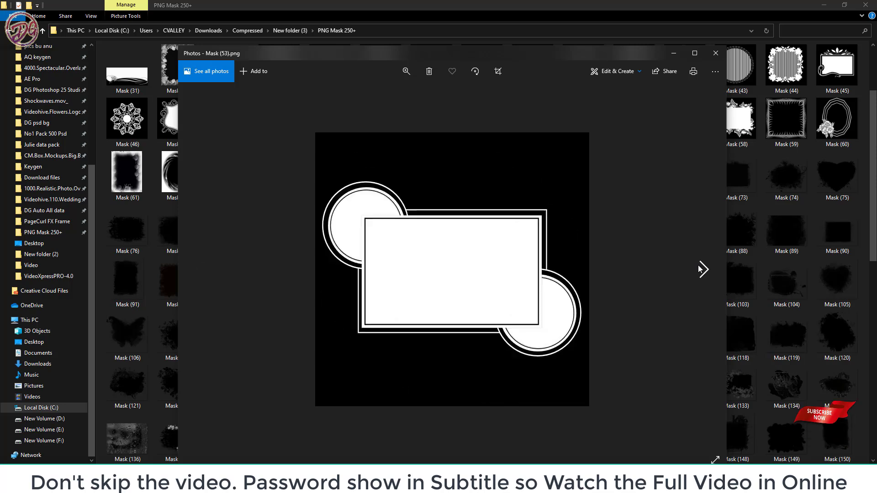
Step through the mask previews from Mask (65) up toward Mask (118).
{"action": "left_click", "coordinate": [701, 270]}
{"action": "left_click", "coordinate": [702, 270]}
{"action": "left_click", "coordinate": [701, 270]}
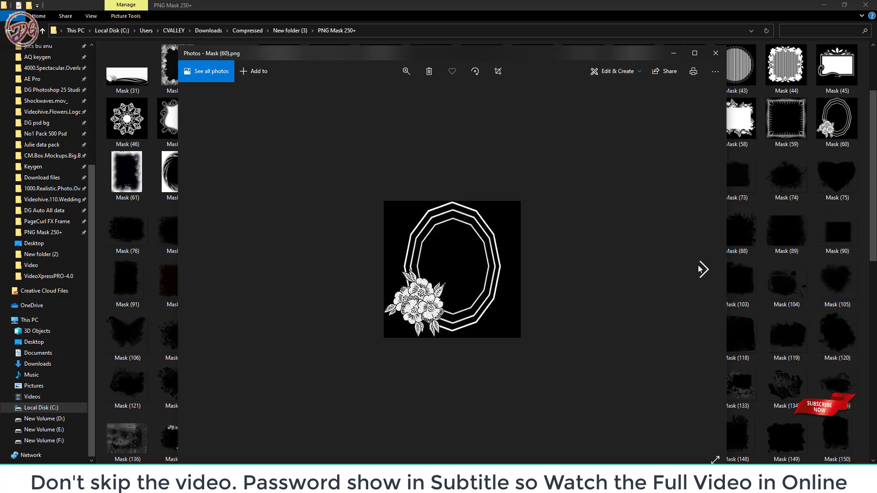
{"action": "left_click", "coordinate": [701, 269]}
{"action": "left_click", "coordinate": [701, 270]}
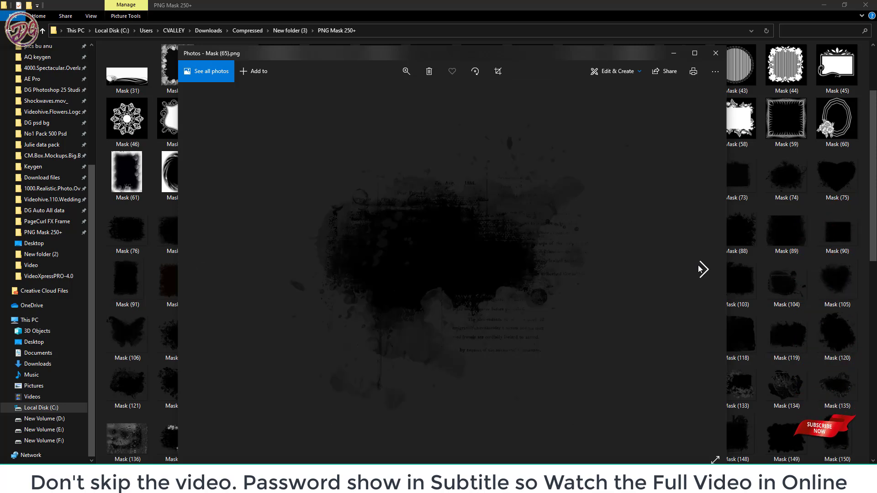
{"action": "left_click", "coordinate": [701, 269]}
{"action": "left_click", "coordinate": [701, 269]}
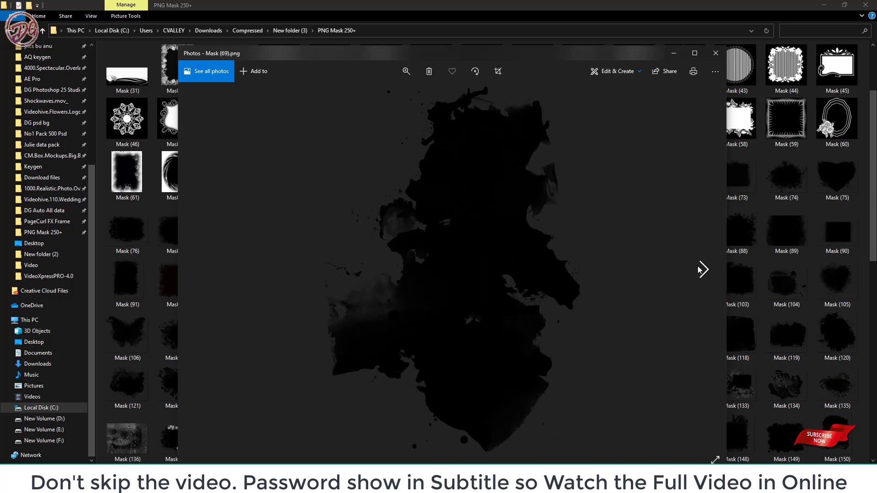
{"action": "left_click", "coordinate": [701, 270]}
{"action": "left_click", "coordinate": [701, 269]}
{"action": "left_click", "coordinate": [701, 269]}
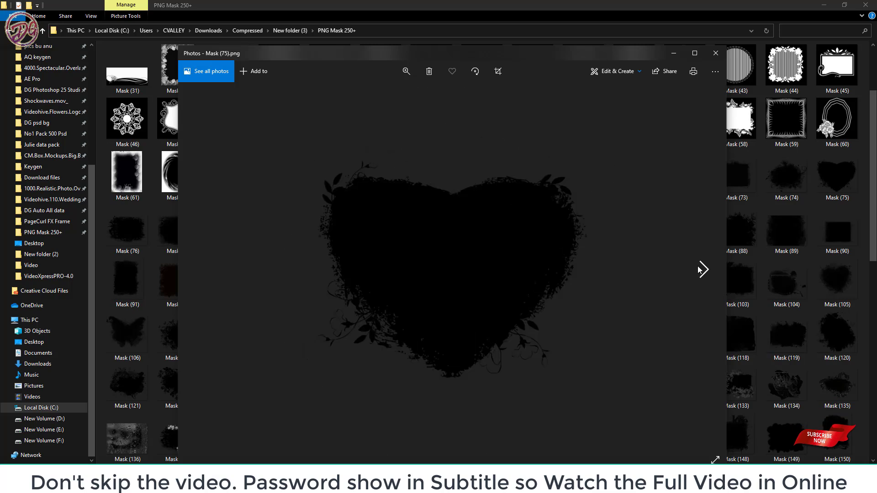
{"action": "left_click", "coordinate": [701, 270]}
{"action": "left_click", "coordinate": [701, 270]}
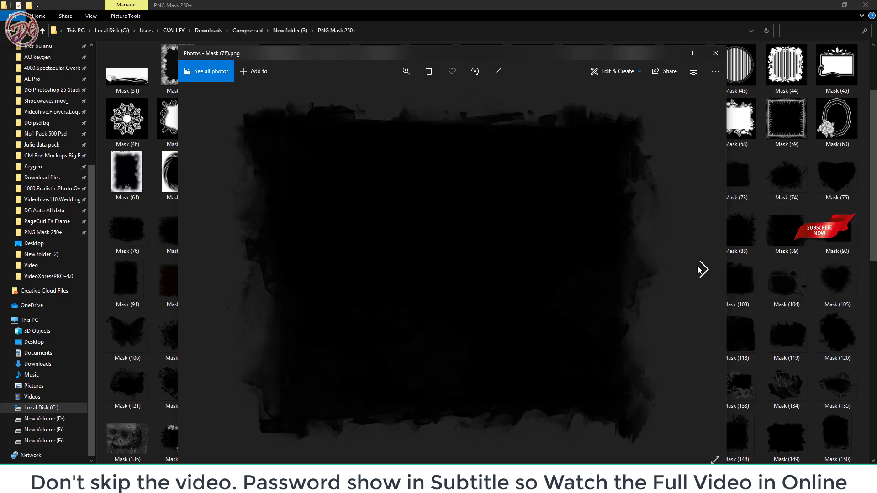
{"action": "left_click", "coordinate": [701, 269]}
{"action": "left_click", "coordinate": [702, 269]}
{"action": "left_click", "coordinate": [701, 270]}
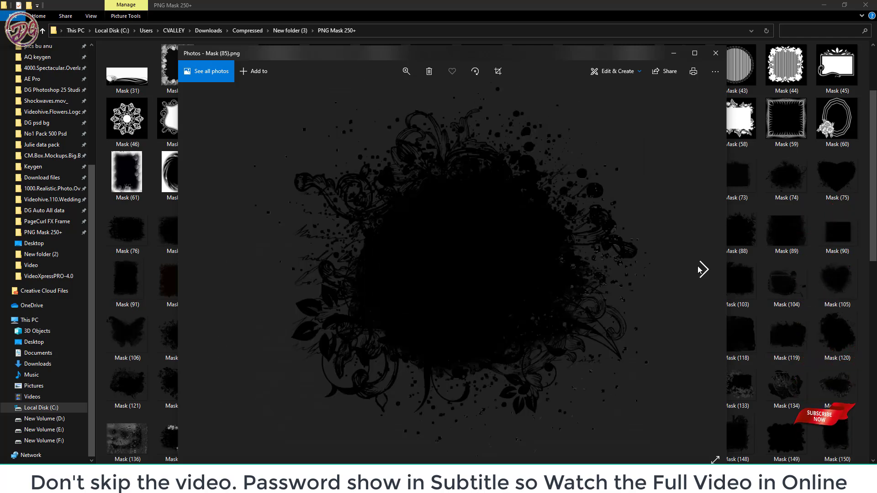
{"action": "left_click", "coordinate": [701, 270]}
{"action": "left_click", "coordinate": [701, 269]}
{"action": "left_click", "coordinate": [702, 270]}
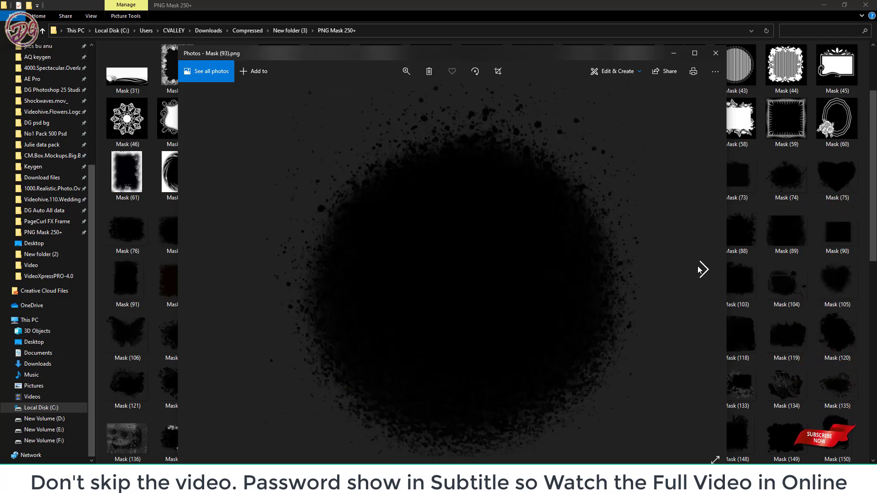
{"action": "left_click", "coordinate": [701, 270]}
{"action": "left_click", "coordinate": [702, 270]}
{"action": "left_click", "coordinate": [701, 269]}
{"action": "left_click", "coordinate": [701, 270]}
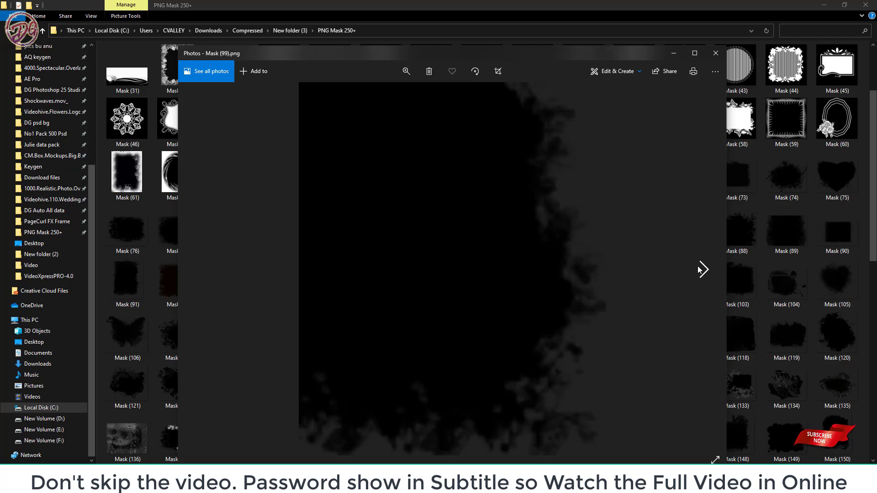
{"action": "left_click", "coordinate": [701, 270]}
{"action": "left_click", "coordinate": [701, 269]}
{"action": "left_click", "coordinate": [701, 270]}
{"action": "left_click", "coordinate": [701, 269]}
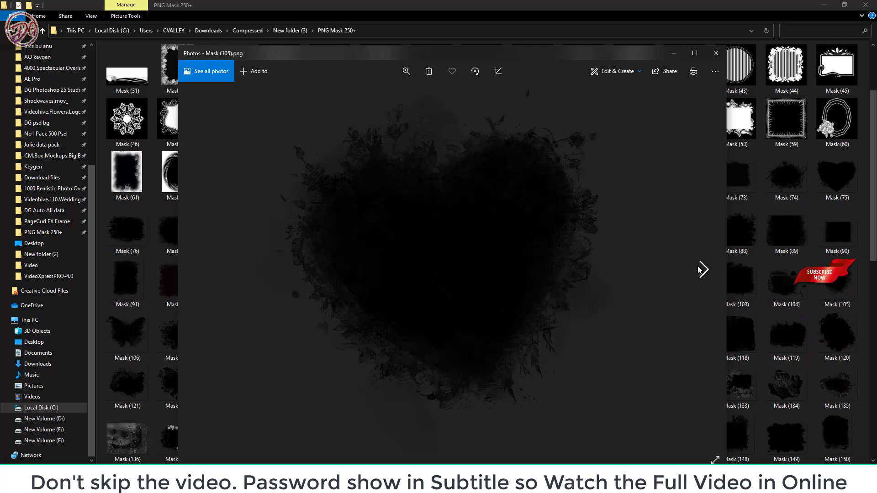
{"action": "left_click", "coordinate": [701, 270]}
{"action": "left_click", "coordinate": [701, 269]}
{"action": "left_click", "coordinate": [701, 270]}
{"action": "left_click", "coordinate": [701, 270]}
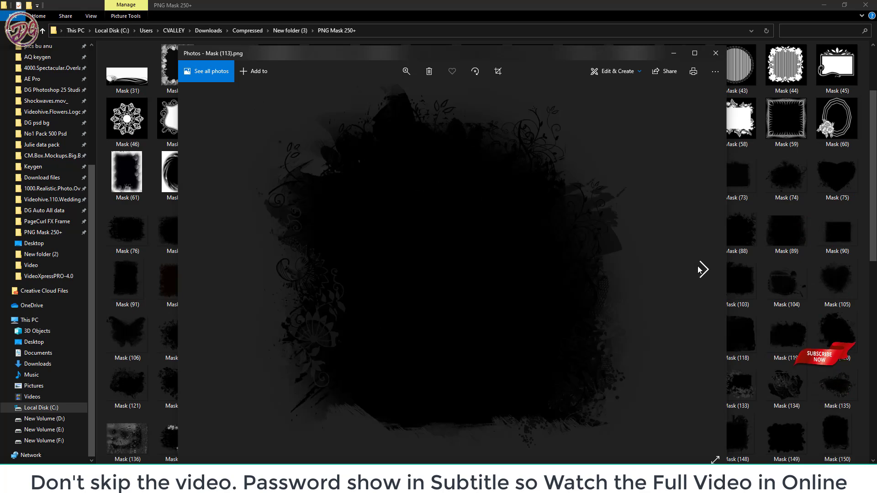
{"action": "left_click", "coordinate": [701, 269]}
{"action": "left_click", "coordinate": [701, 269]}
{"action": "left_click", "coordinate": [701, 270]}
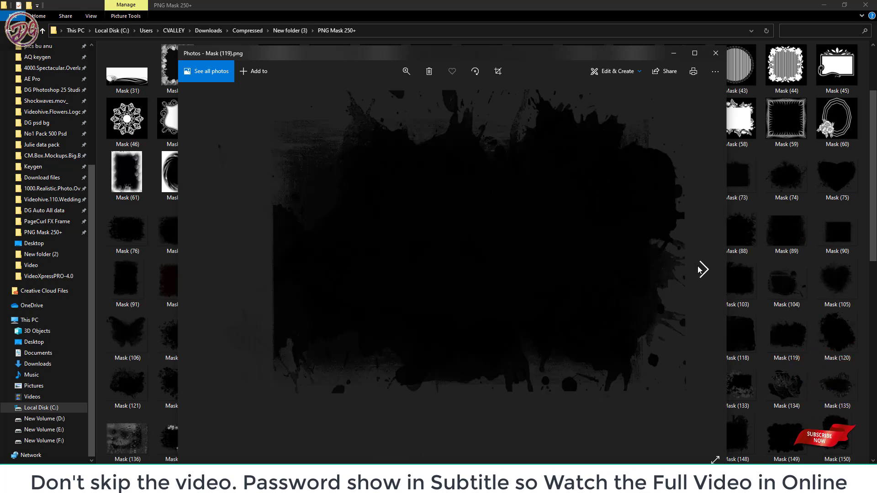
{"action": "left_click", "coordinate": [701, 269]}
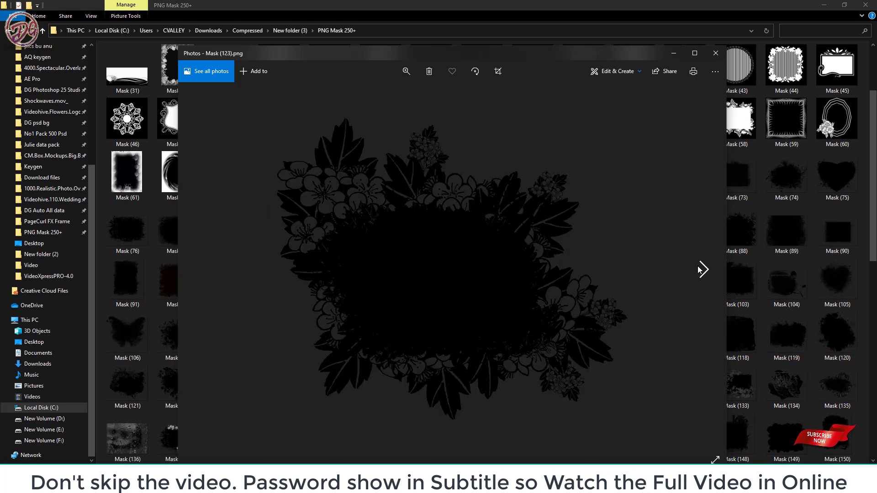
Continue paging from Mask (125) to Mask (189), then close the Photos viewer.
{"action": "left_click", "coordinate": [699, 270]}
{"action": "left_click", "coordinate": [699, 269]}
{"action": "left_click", "coordinate": [699, 270]}
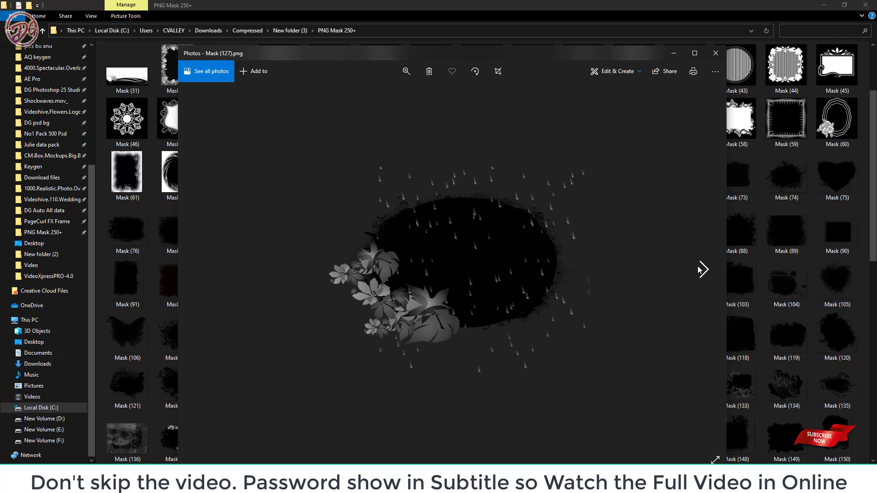
{"action": "left_click", "coordinate": [699, 270]}
{"action": "left_click", "coordinate": [699, 269]}
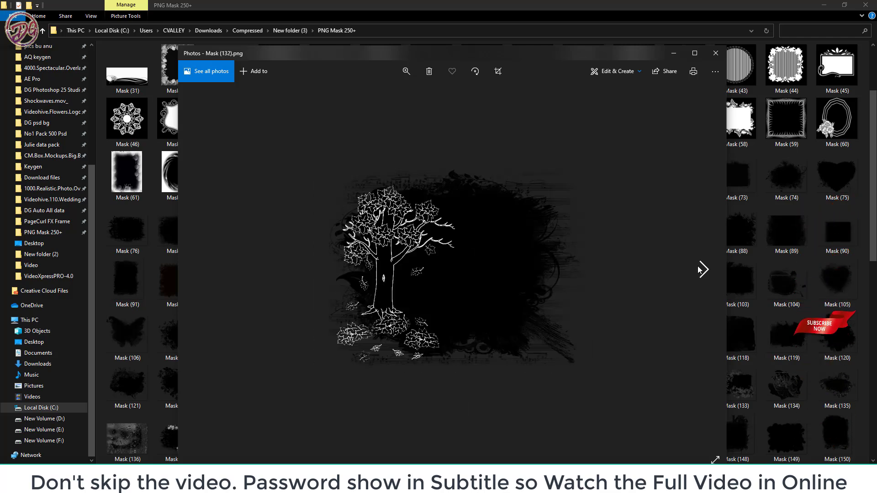
{"action": "left_click", "coordinate": [699, 270]}
{"action": "left_click", "coordinate": [699, 269]}
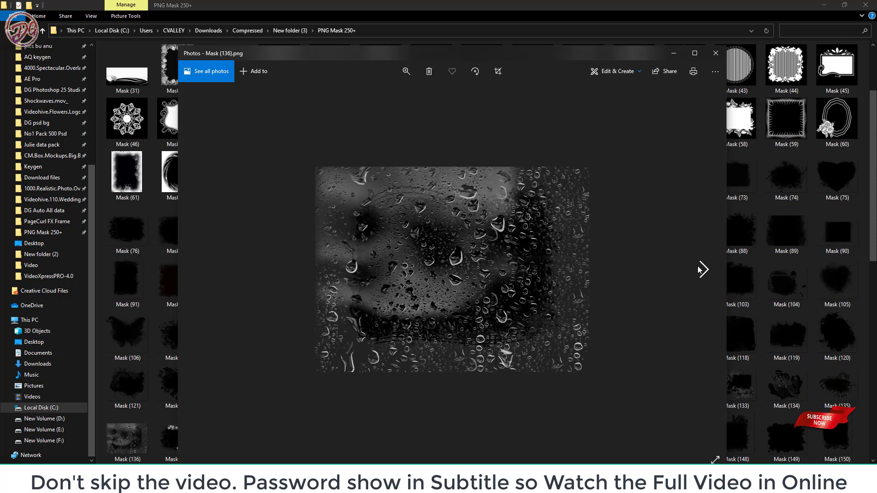
{"action": "left_click", "coordinate": [699, 269]}
{"action": "left_click", "coordinate": [699, 270]}
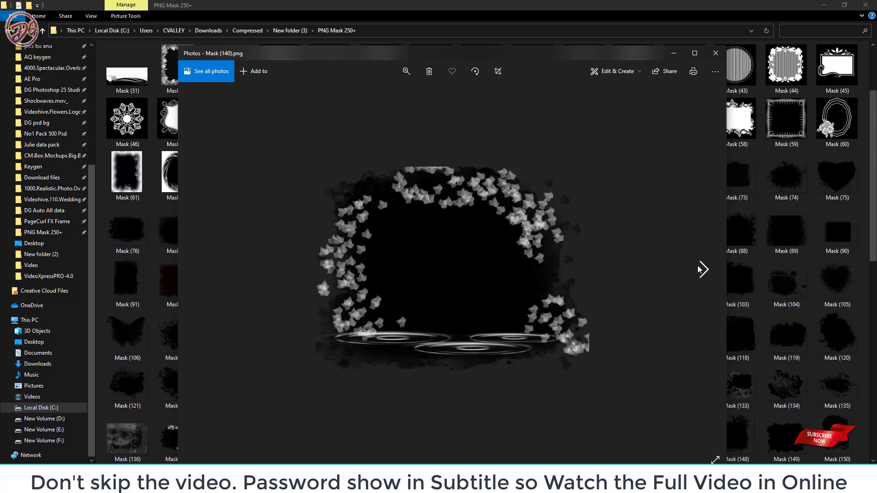
{"action": "left_click", "coordinate": [699, 269]}
{"action": "left_click", "coordinate": [699, 269]}
{"action": "left_click", "coordinate": [699, 269]}
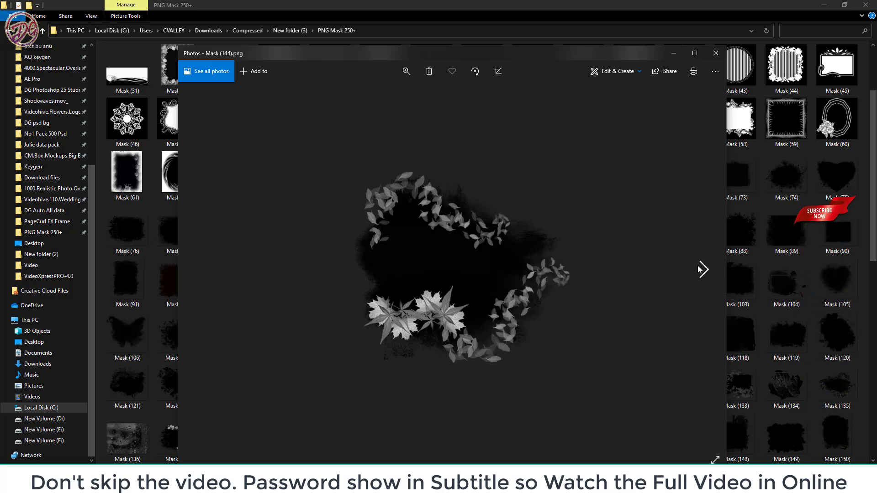
{"action": "left_click", "coordinate": [699, 270]}
{"action": "left_click", "coordinate": [699, 269]}
{"action": "left_click", "coordinate": [699, 270]}
{"action": "left_click", "coordinate": [699, 269]}
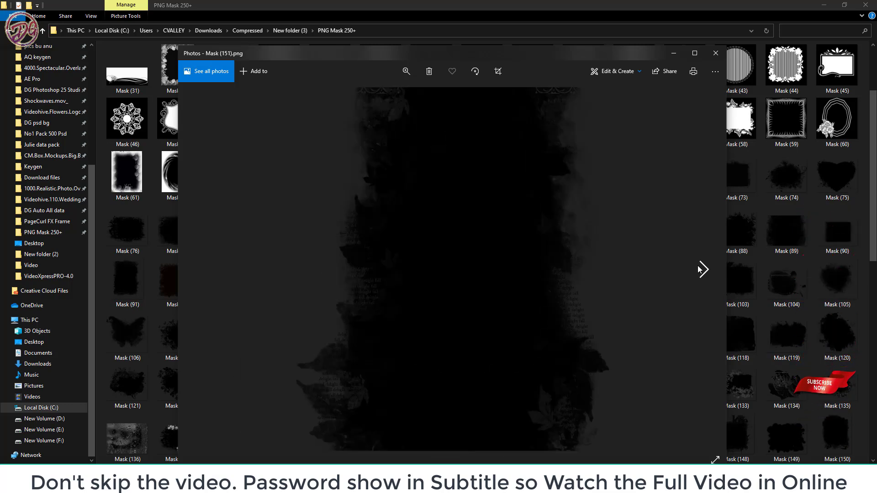
{"action": "left_click", "coordinate": [699, 270]}
{"action": "left_click", "coordinate": [698, 270]}
{"action": "left_click", "coordinate": [699, 270]}
{"action": "left_click", "coordinate": [699, 270]}
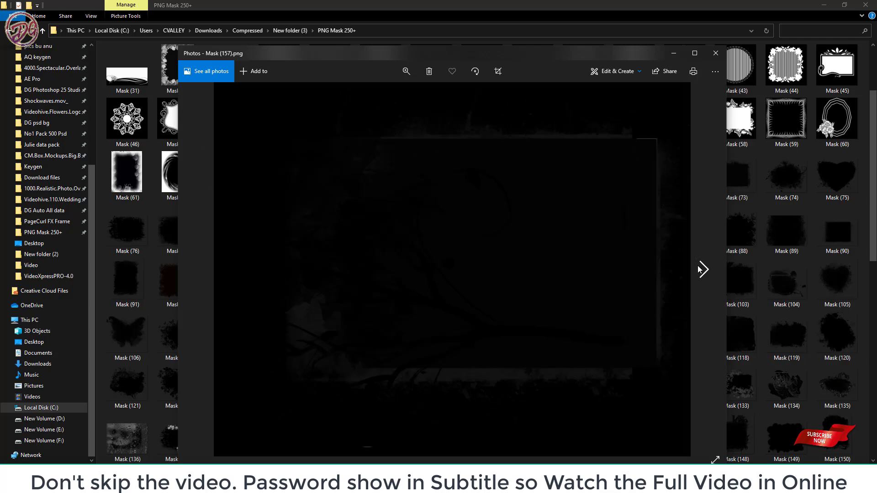
{"action": "left_click", "coordinate": [699, 270]}
{"action": "left_click", "coordinate": [698, 269]}
{"action": "left_click", "coordinate": [699, 269]}
{"action": "left_click", "coordinate": [699, 269]}
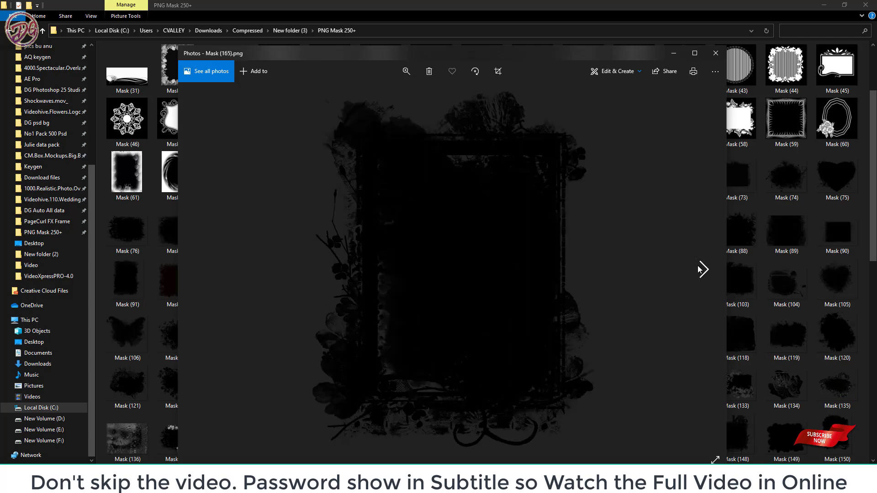
{"action": "left_click", "coordinate": [699, 270]}
{"action": "left_click", "coordinate": [699, 269]}
{"action": "left_click", "coordinate": [699, 270]}
{"action": "left_click", "coordinate": [699, 269]}
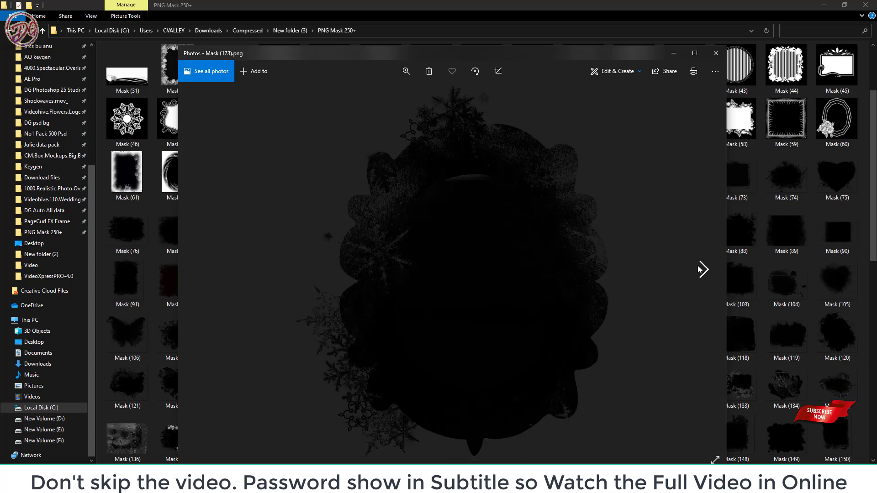
{"action": "left_click", "coordinate": [699, 270]}
{"action": "left_click", "coordinate": [699, 269]}
{"action": "left_click", "coordinate": [699, 269]}
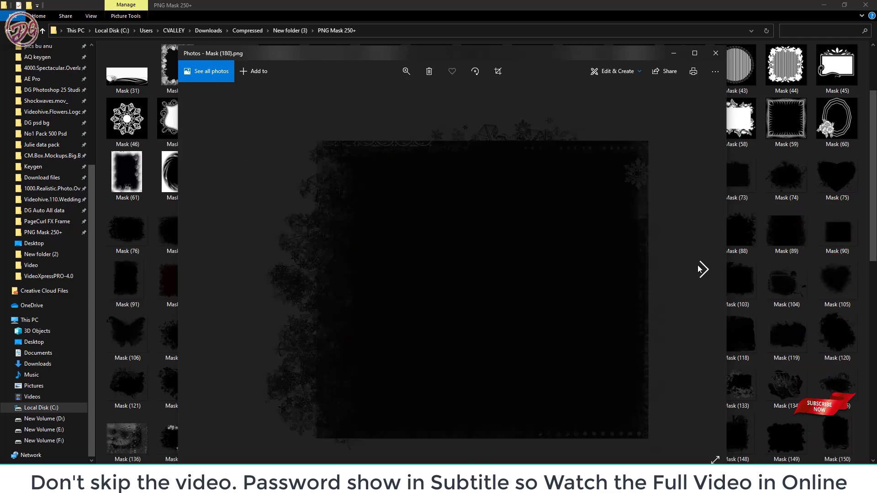
{"action": "left_click", "coordinate": [699, 270]}
{"action": "left_click", "coordinate": [699, 270]}
{"action": "left_click", "coordinate": [699, 270]}
{"action": "left_click", "coordinate": [699, 269]}
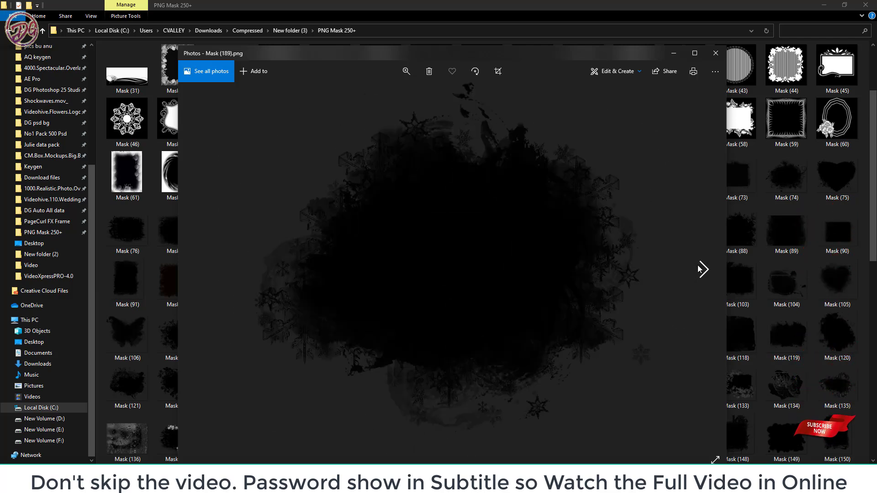
{"action": "left_click", "coordinate": [716, 71]}
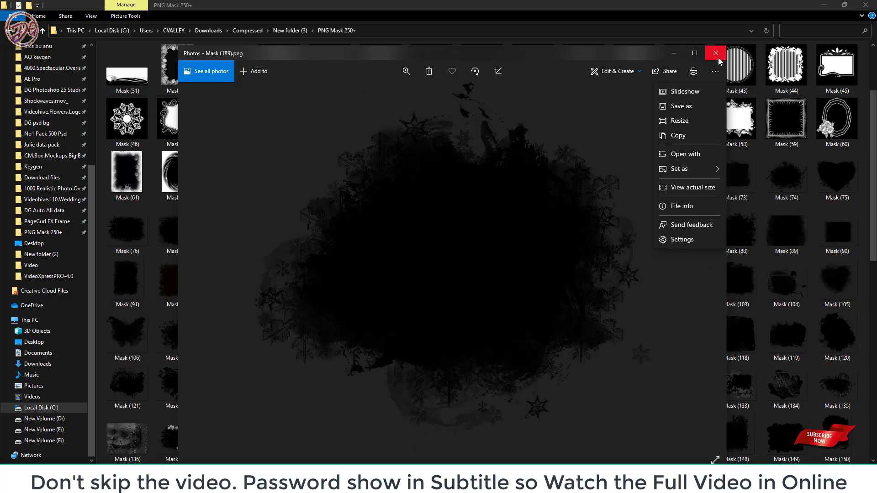
{"action": "left_click", "coordinate": [716, 54]}
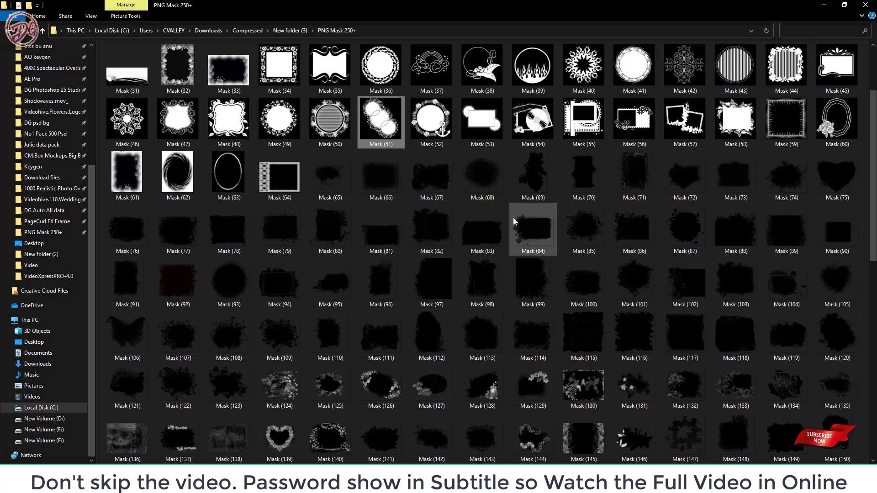
Scroll the PNG Mask 250+ thumbnails down to Mask (278), then switch to the YouTube channel in Chrome.
{"action": "scroll", "coordinate": [509, 229], "scroll_direction": "down", "scroll_amount": 5}
{"action": "scroll", "coordinate": [551, 303], "scroll_direction": "up", "scroll_amount": 6}
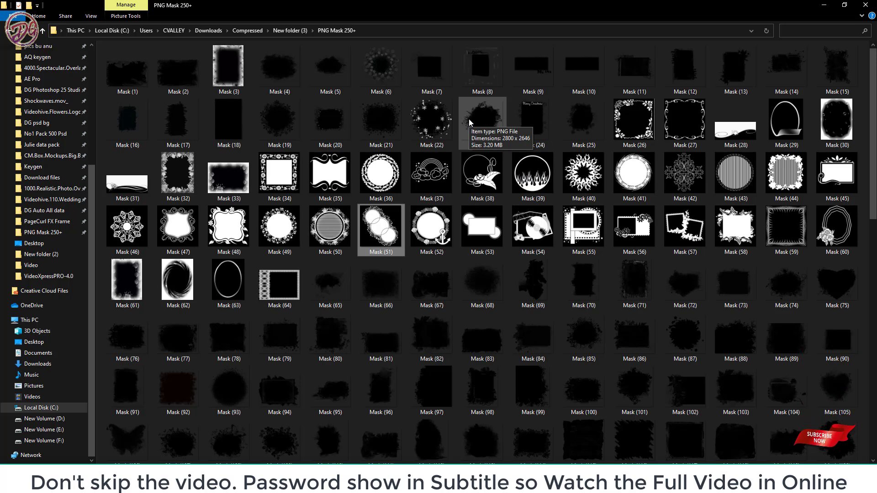
{"action": "left_click", "coordinate": [407, 271]}
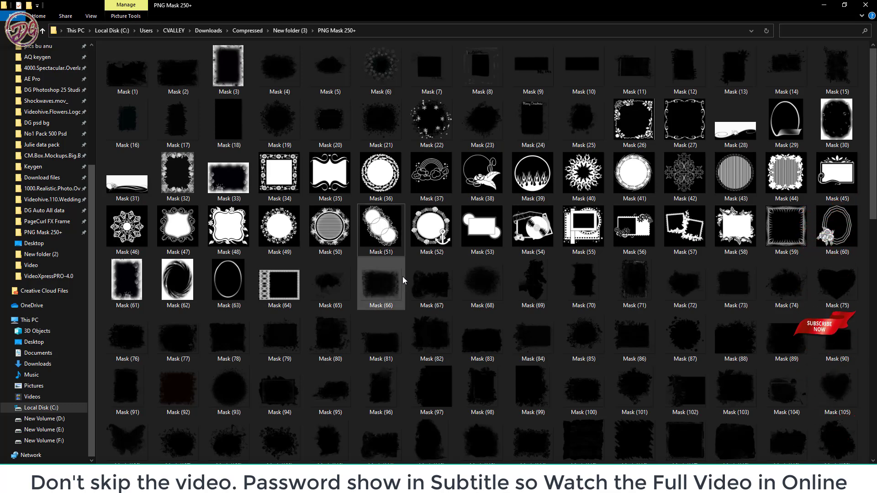
{"action": "scroll", "coordinate": [402, 276], "scroll_direction": "down", "scroll_amount": 10}
{"action": "scroll", "coordinate": [398, 310], "scroll_direction": "down", "scroll_amount": 2}
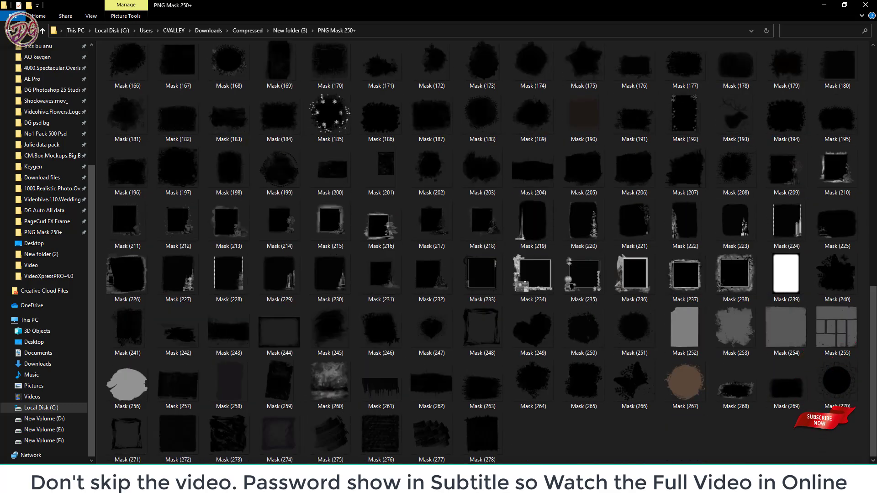
{"action": "left_click", "coordinate": [192, 436]}
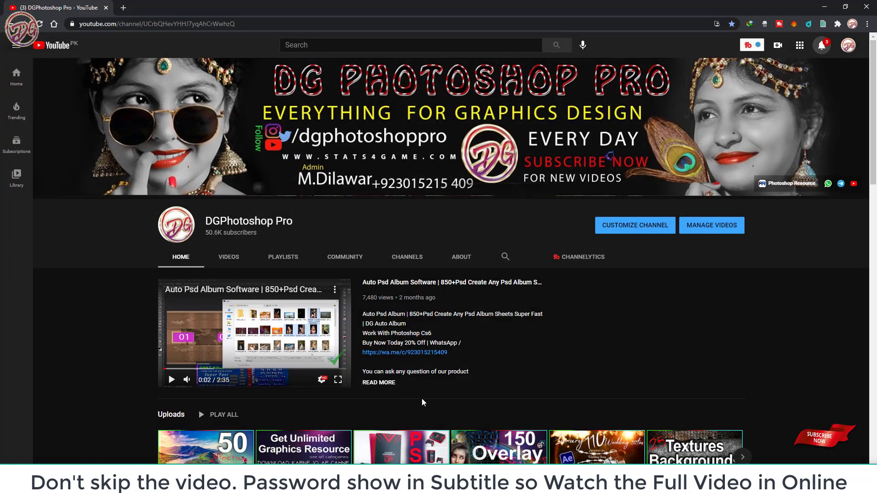